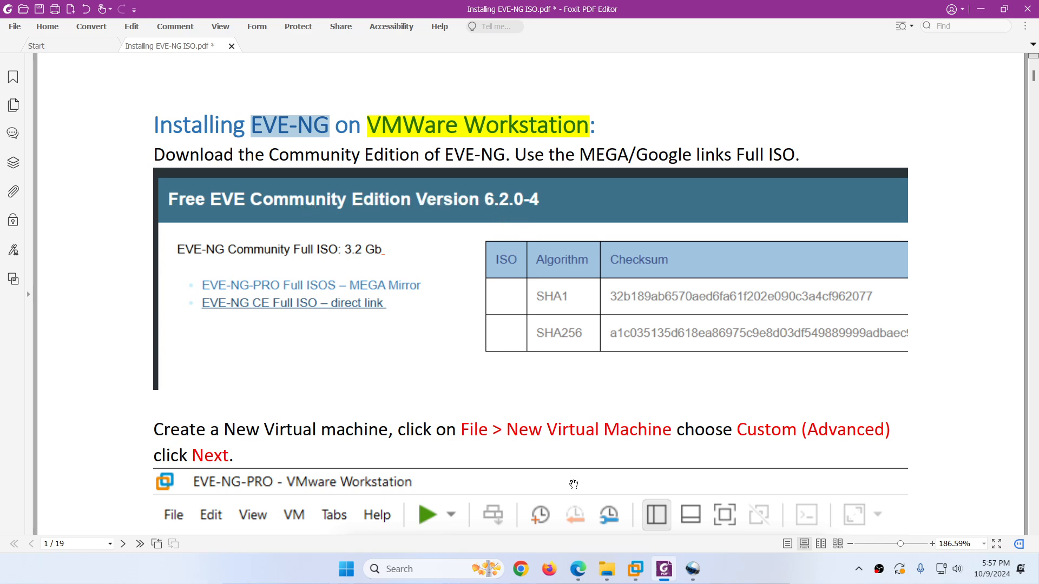
Step: In Edge, jump to the Free EVE Community Edition section and highlight the 3.2 Gb full ISO and version 6.2.0-4
left_click(578, 569)
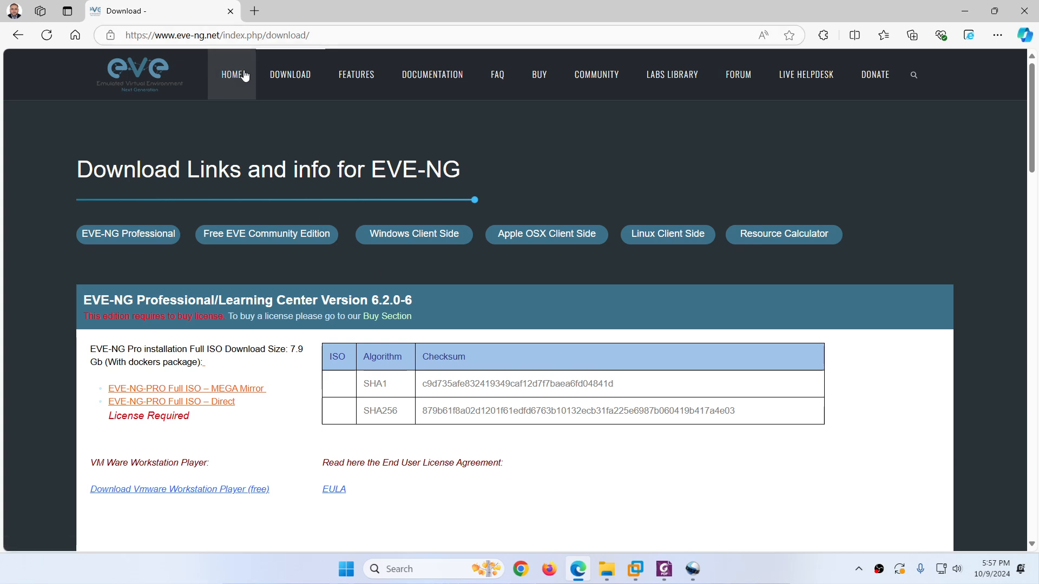
left_click(242, 242)
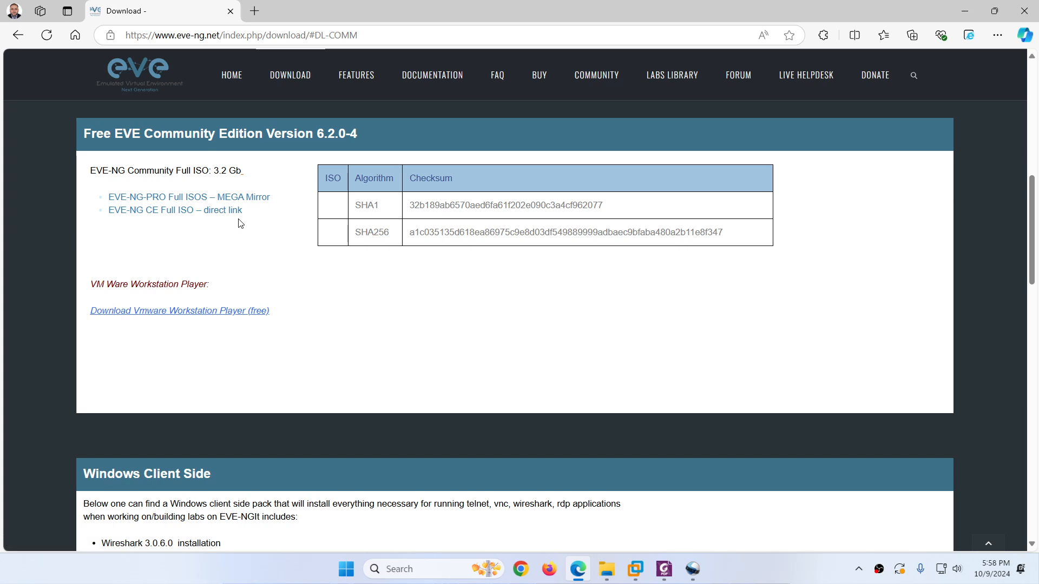
double_click(199, 173)
left_click_drag(213, 171, 237, 171)
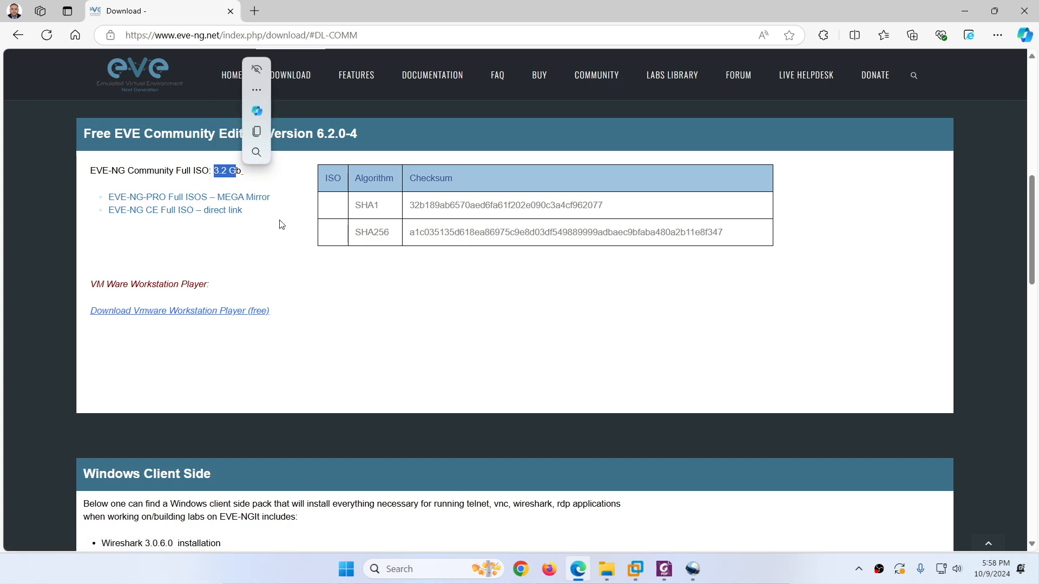
left_click(283, 251)
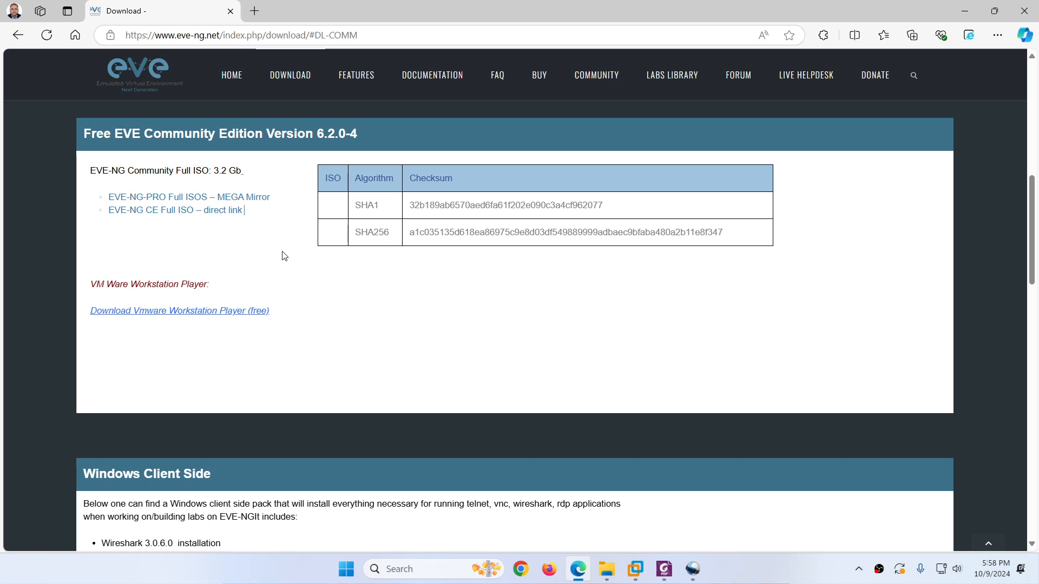
left_click_drag(317, 134, 335, 133)
left_click(281, 263)
left_click(635, 566)
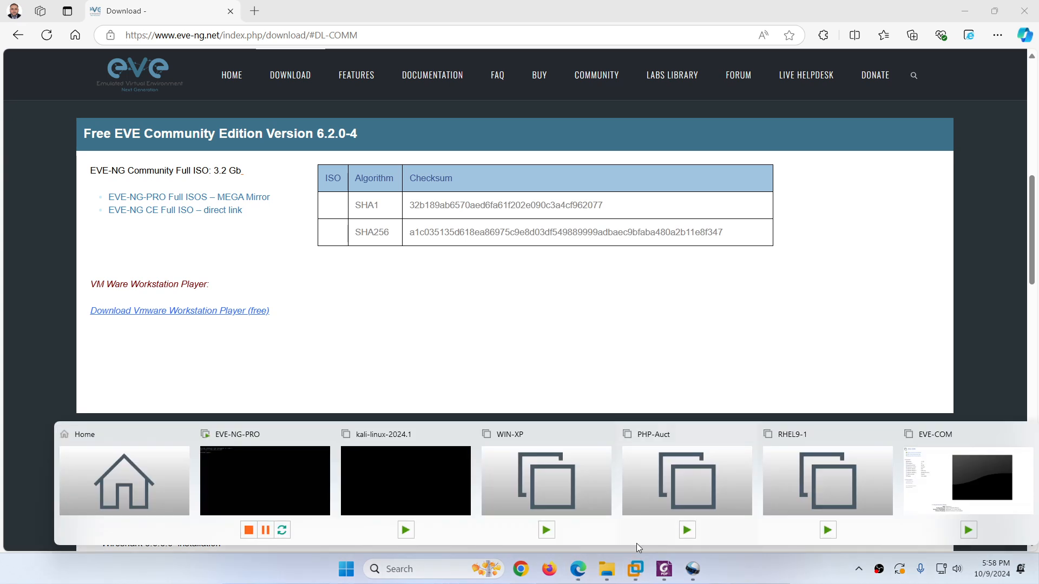
Step: Create a custom Workstation 17.x VM, OS installed later, Linux Ubuntu 64-bit, named EVE-COmmunity-ED
left_click(968, 494)
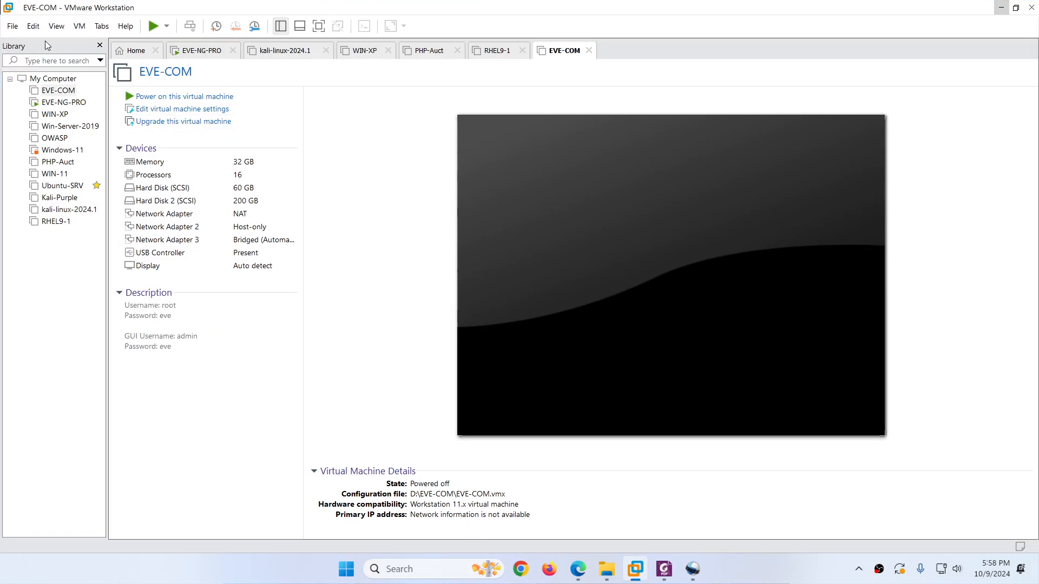
left_click(13, 26)
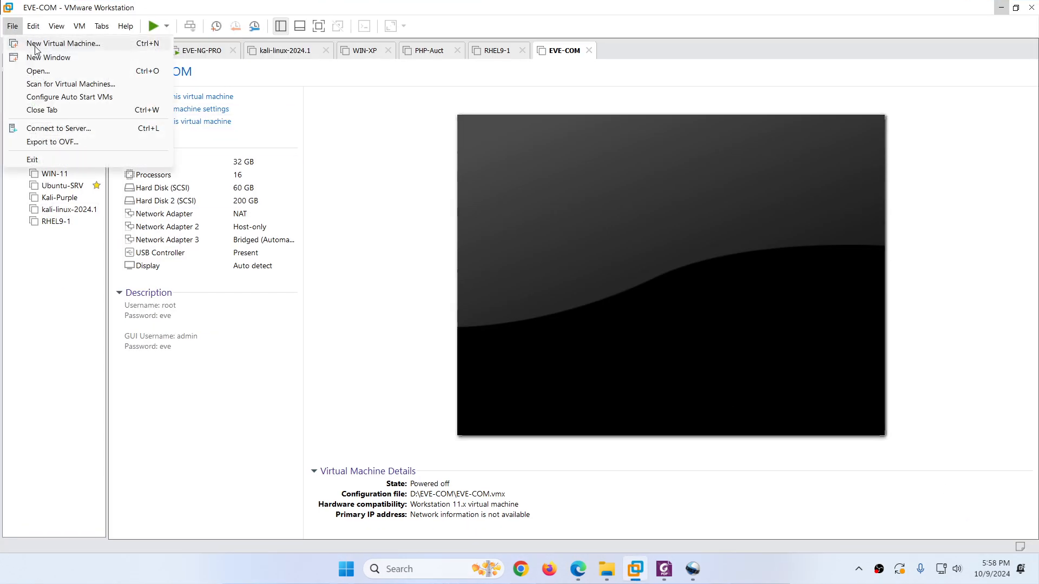
key("Escape")
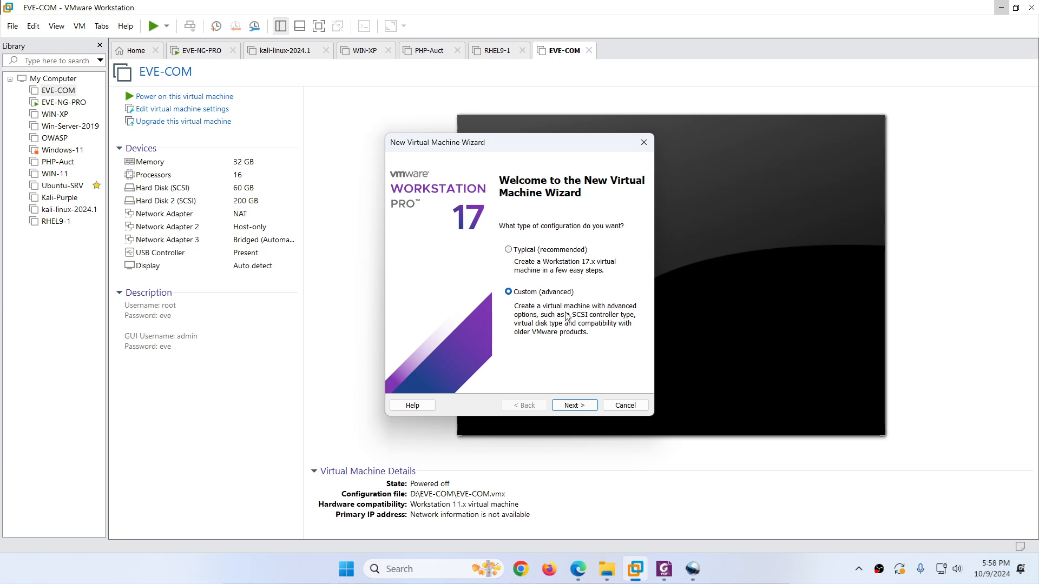
left_click(575, 403)
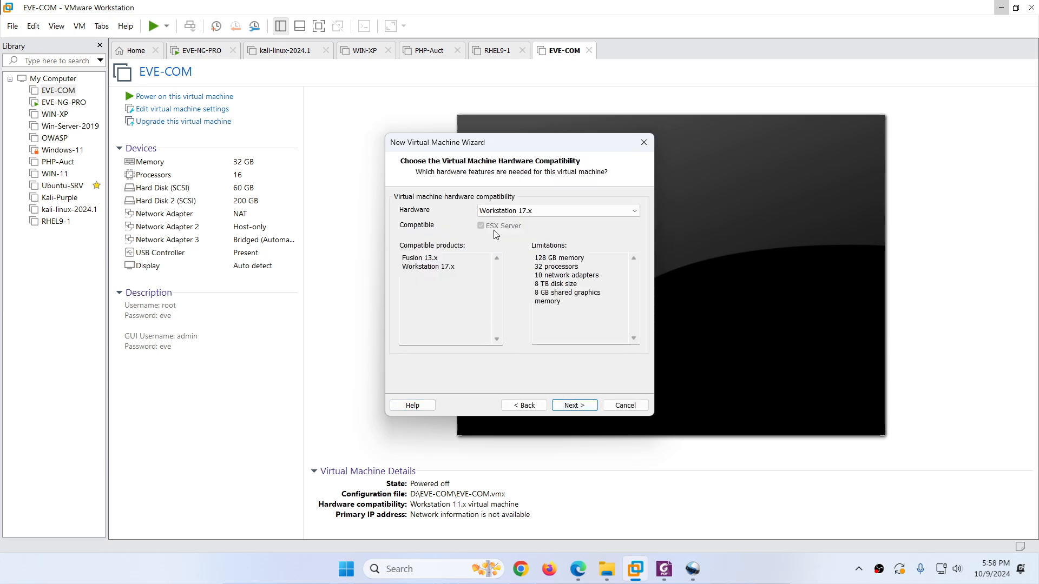
left_click(572, 406)
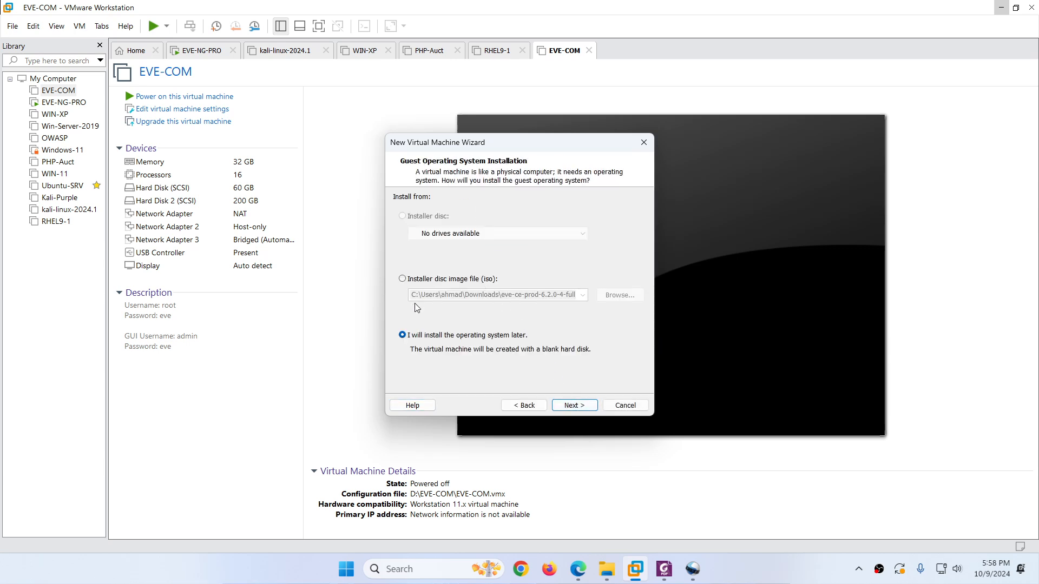
left_click(569, 406)
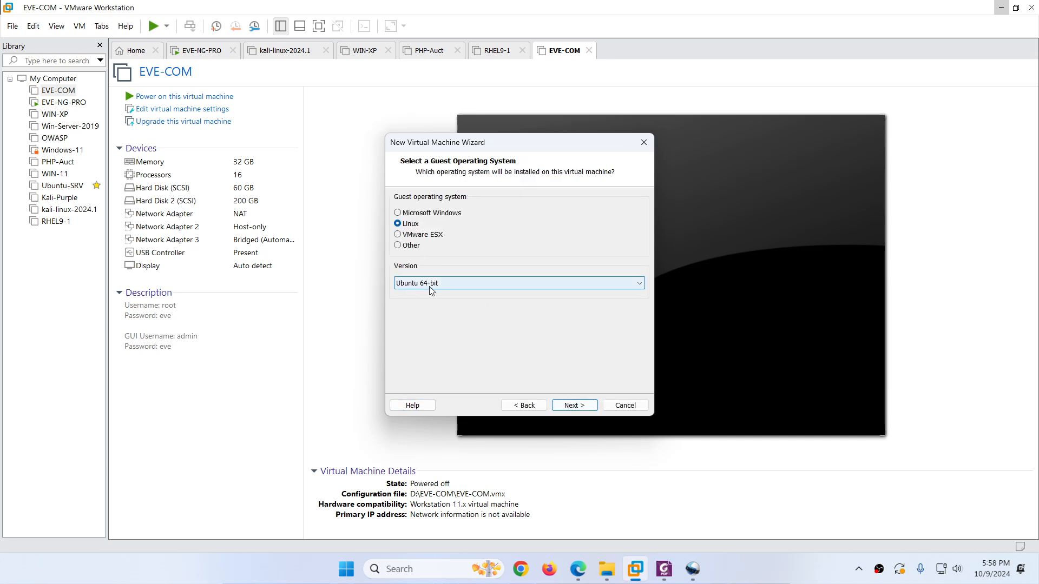
left_click(574, 406)
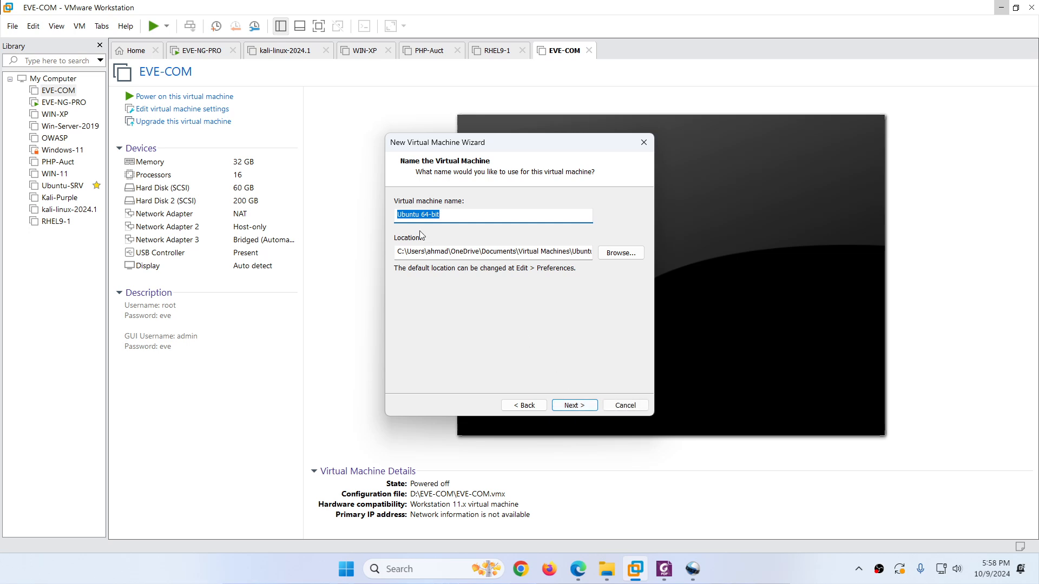
type("EVE-COmmunity-ED")
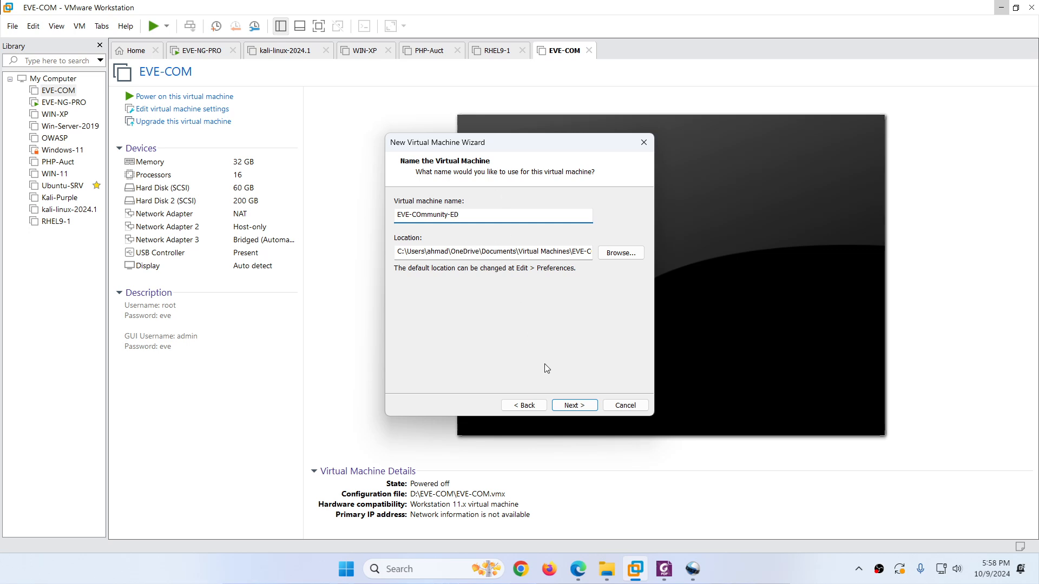
left_click(567, 406)
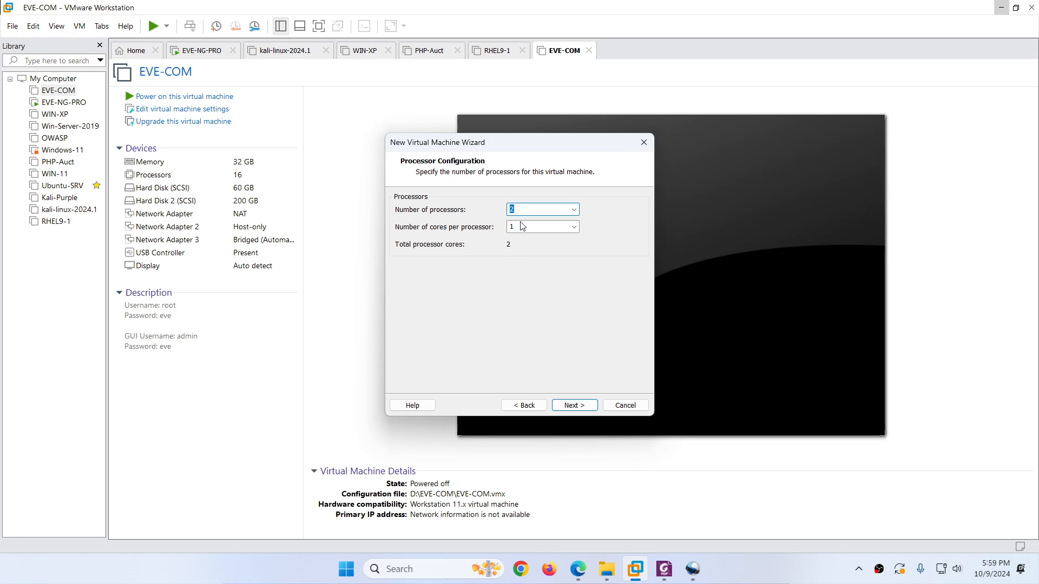
Step: Keep the default processors and raise the VM memory to 16384 MB
left_click(571, 405)
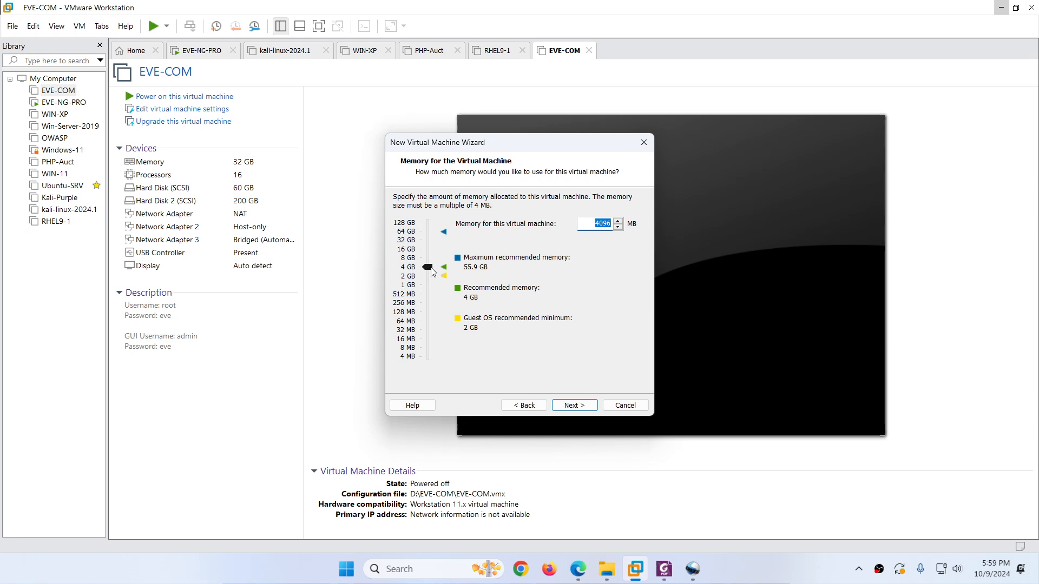
left_click_drag(432, 272, 432, 262)
left_click(574, 405)
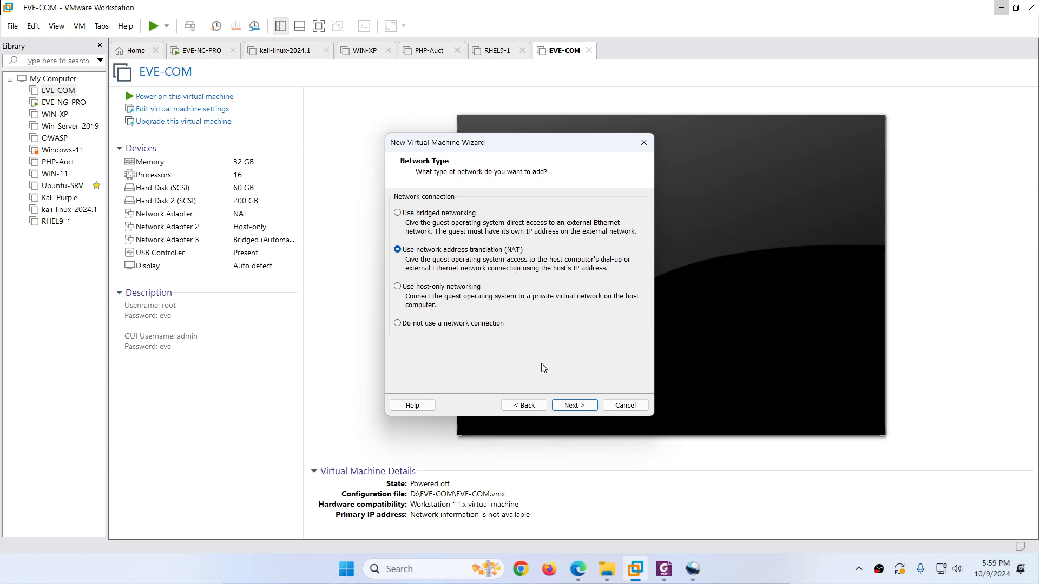
Step: Keep NAT, LSI Logic and SCSI, then create a new 200 GB disk stored as a single file
left_click(574, 406)
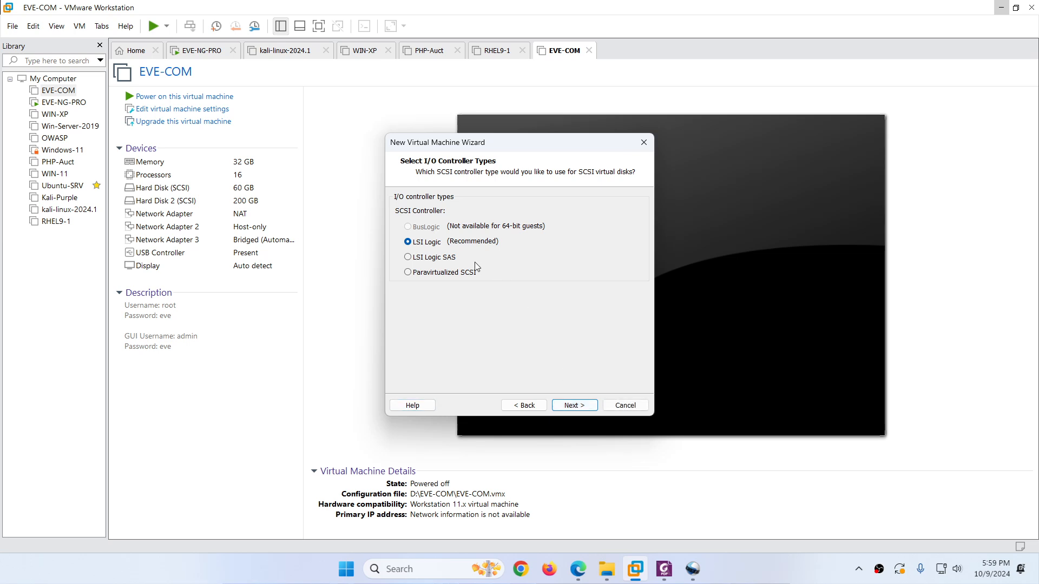
left_click(576, 406)
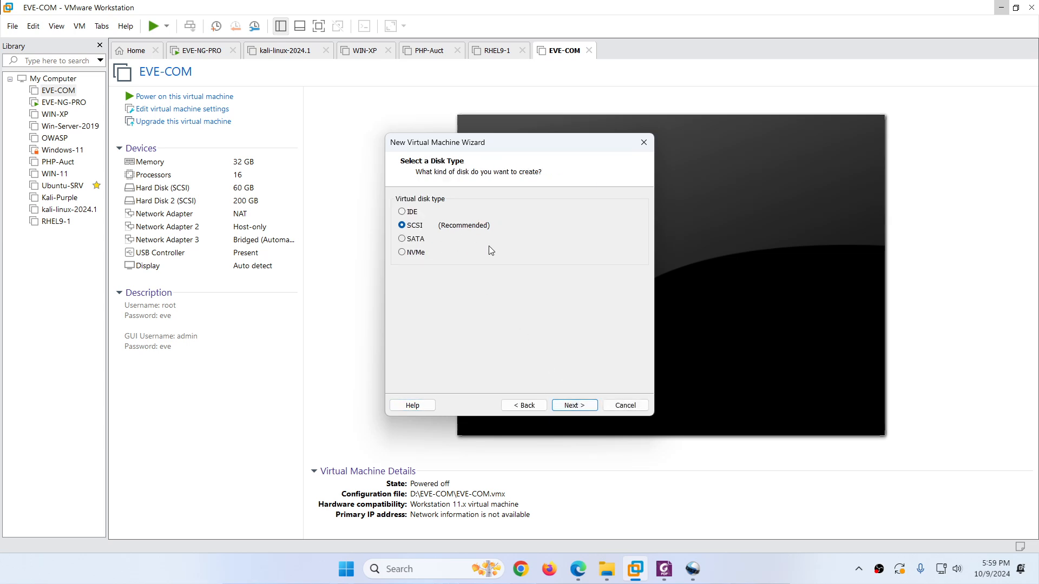
left_click(574, 405)
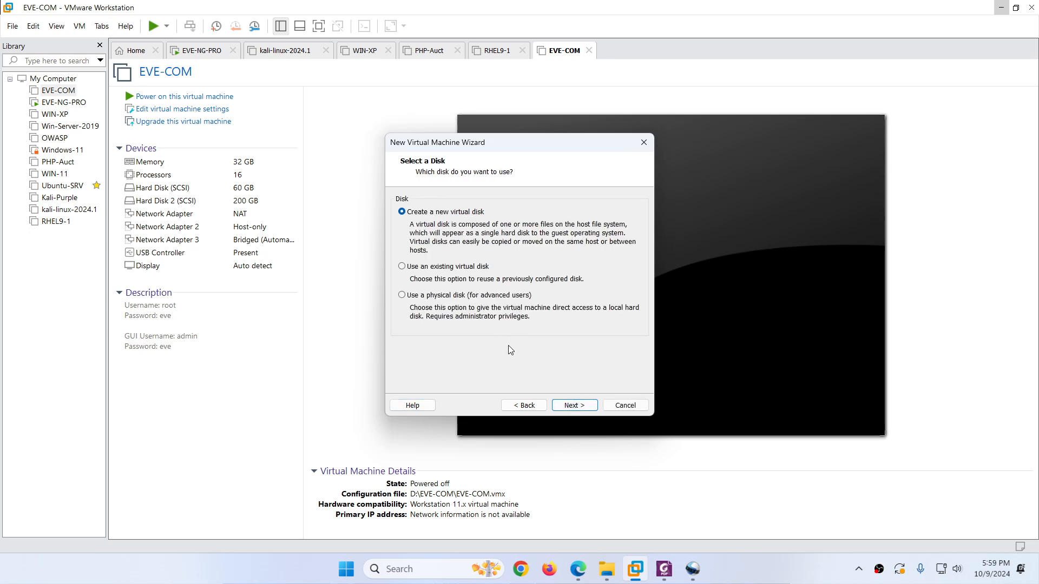
left_click(573, 406)
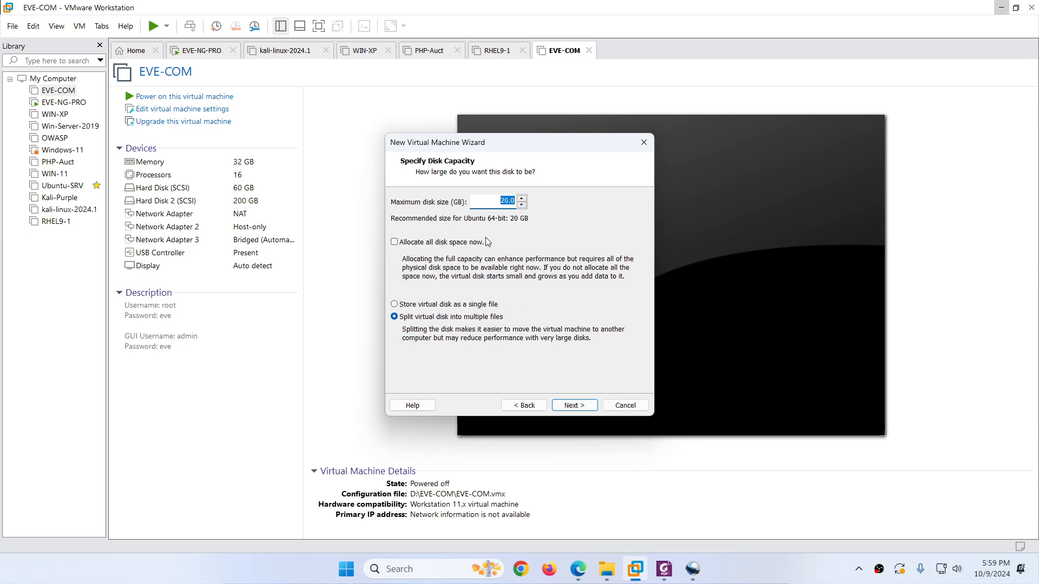
left_click(503, 200)
type("0")
left_click(417, 306)
left_click(574, 405)
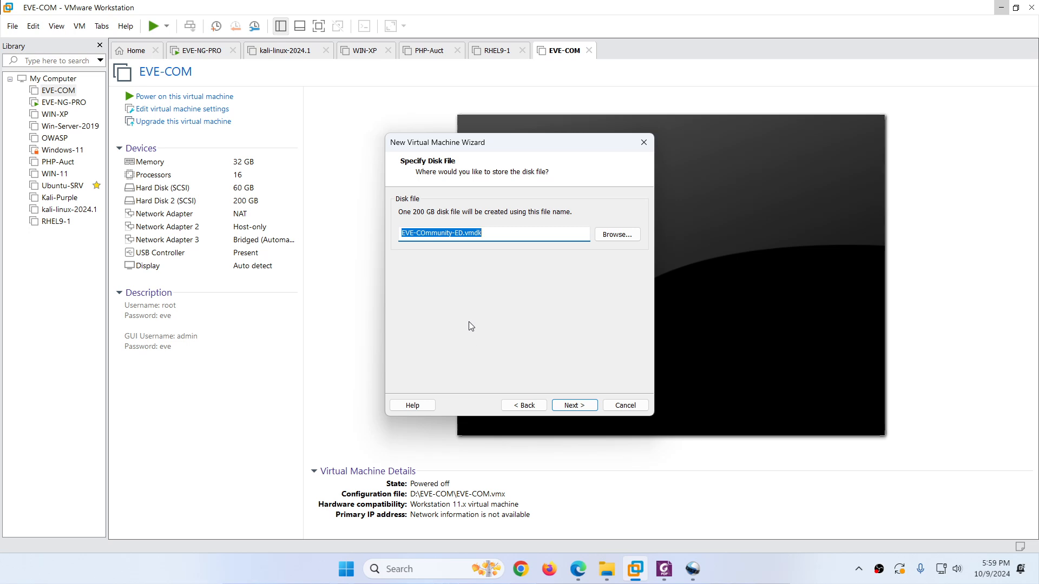
left_click(574, 405)
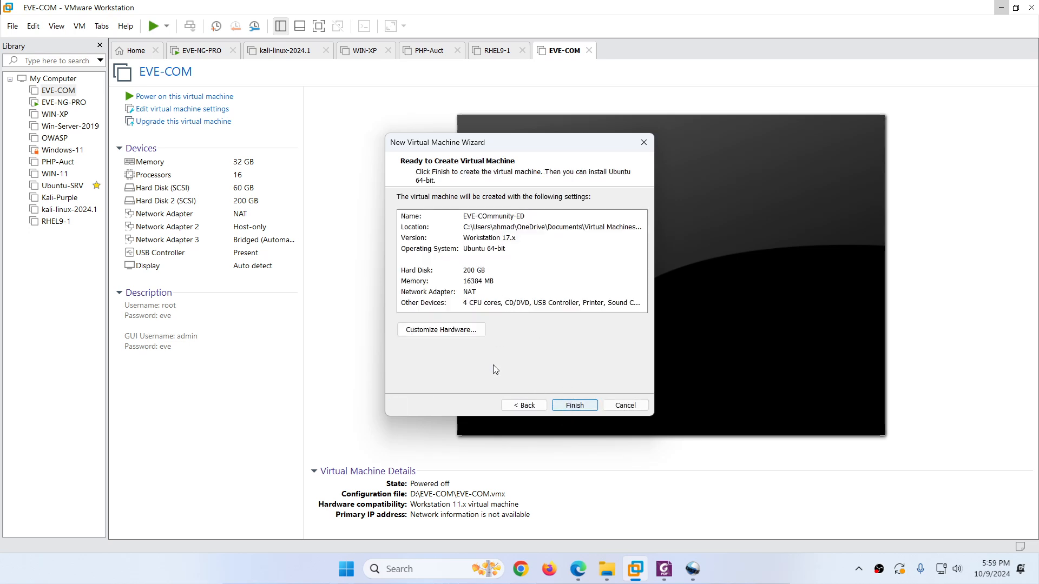
Step: Enable Virtualize Intel VT-x/EPT in the VM's processor settings
left_click(428, 331)
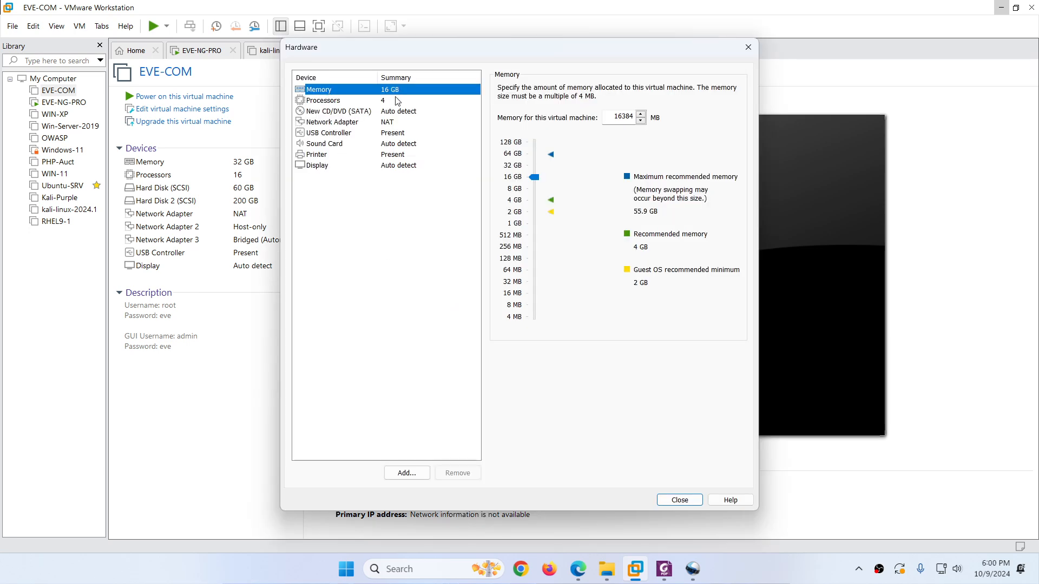
left_click(339, 103)
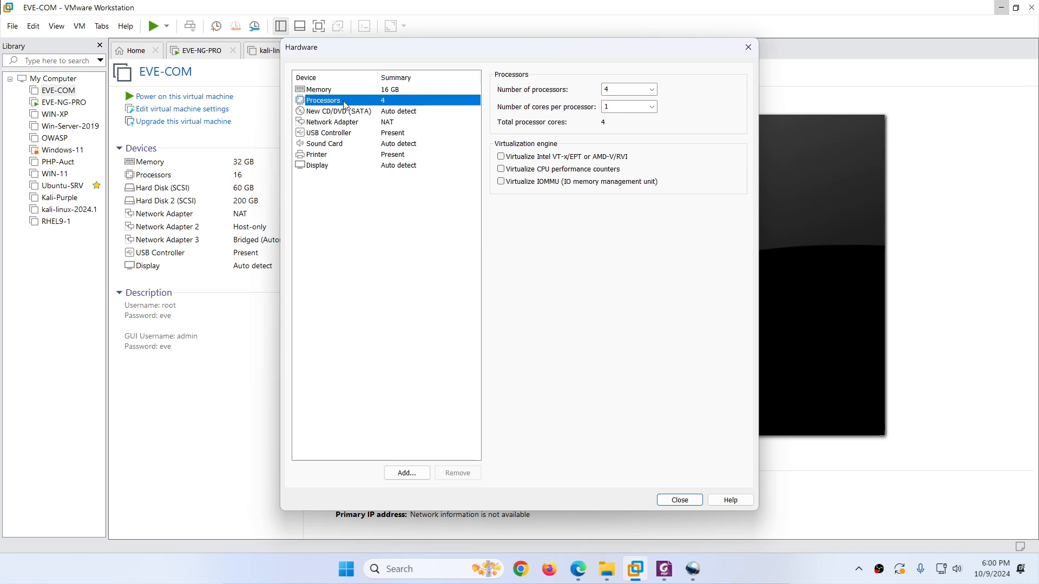
left_click(502, 157)
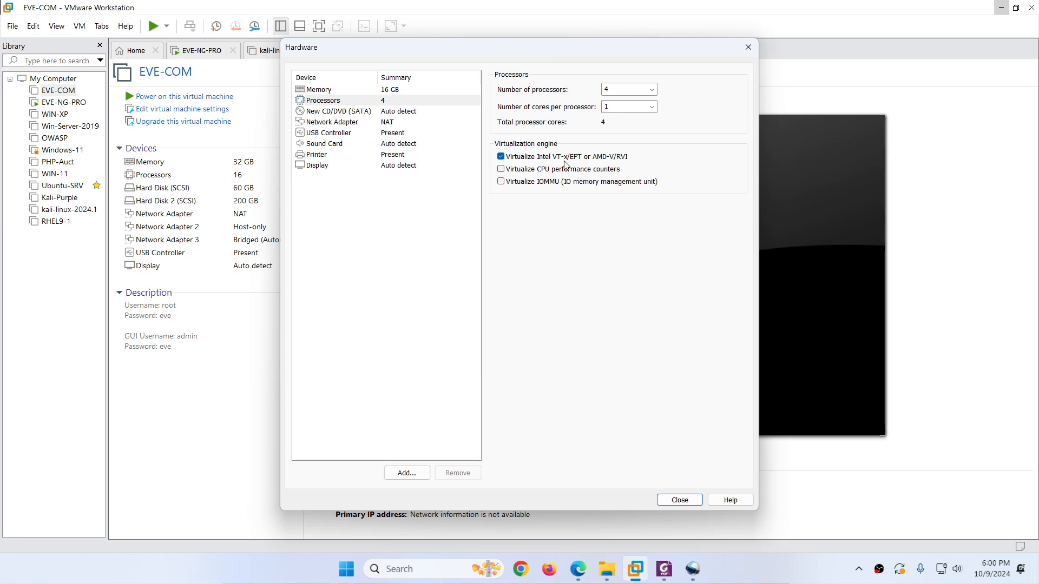
Step: Attach eve-ce-prod-6.2.0-4-full.iso as the CD/DVD drive's ISO image file
left_click(347, 113)
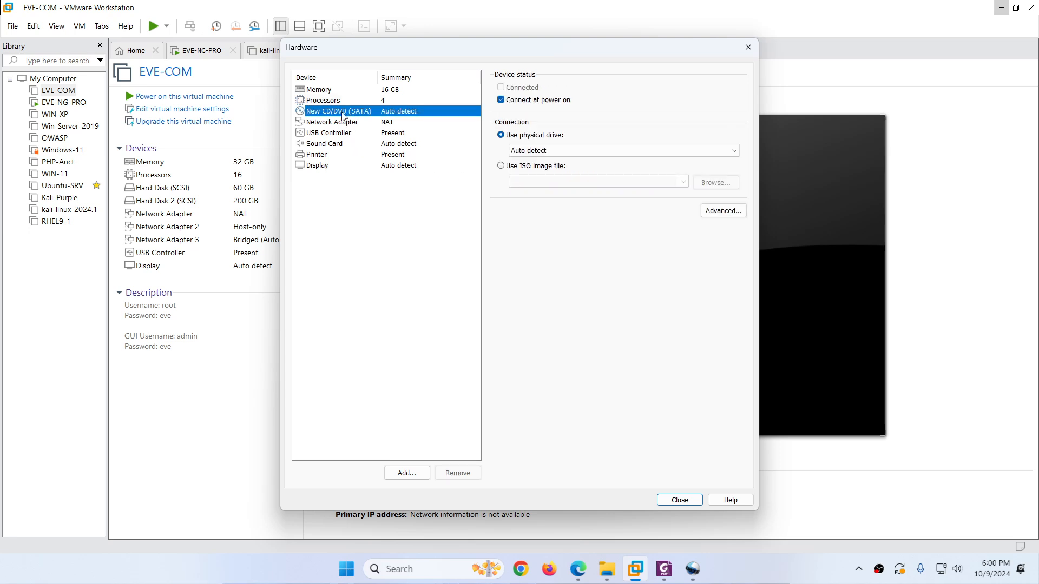
left_click(512, 170)
left_click(580, 569)
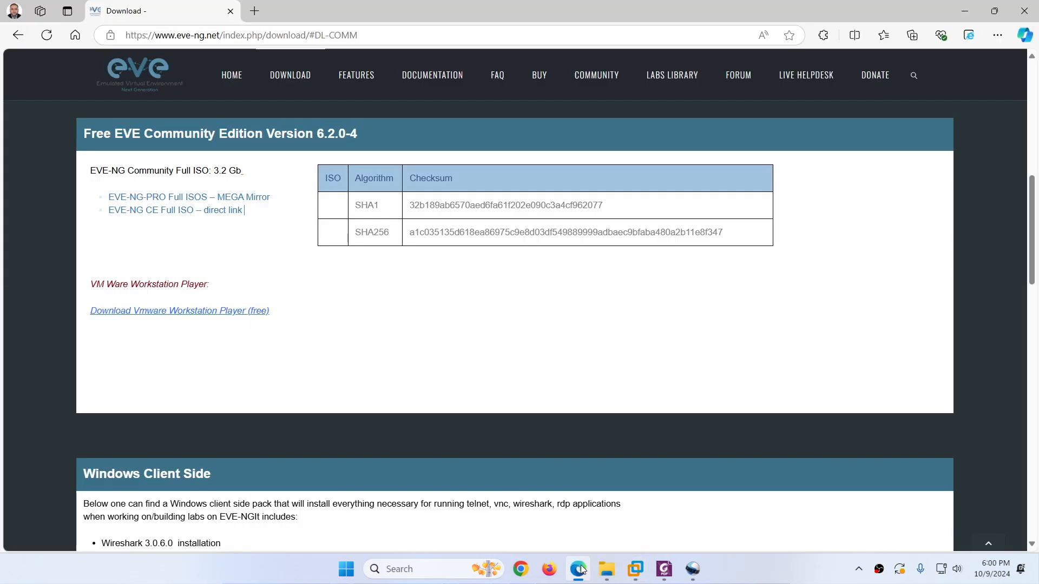
left_click(580, 570)
left_click(710, 181)
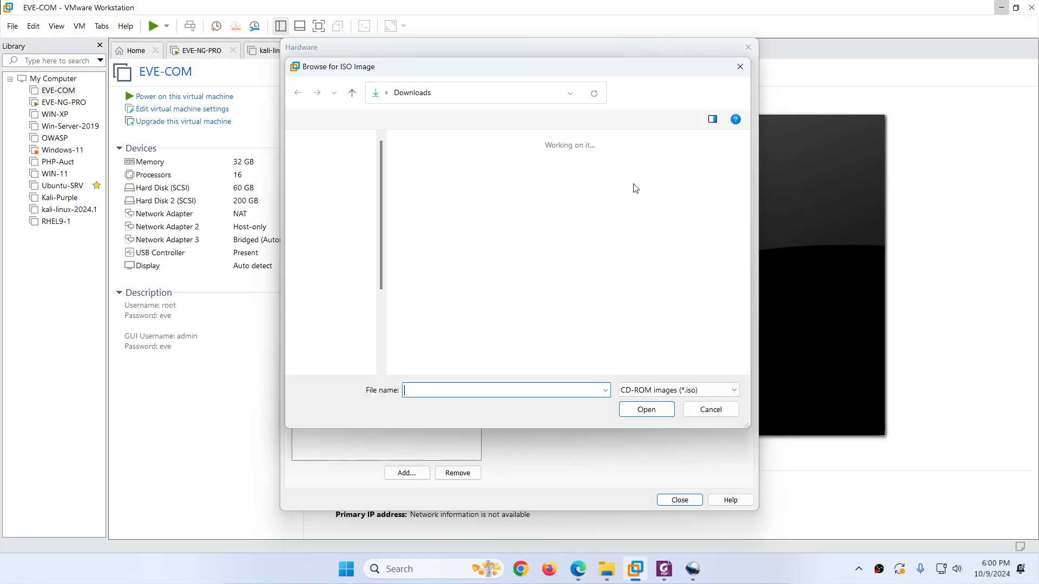
left_click(433, 165)
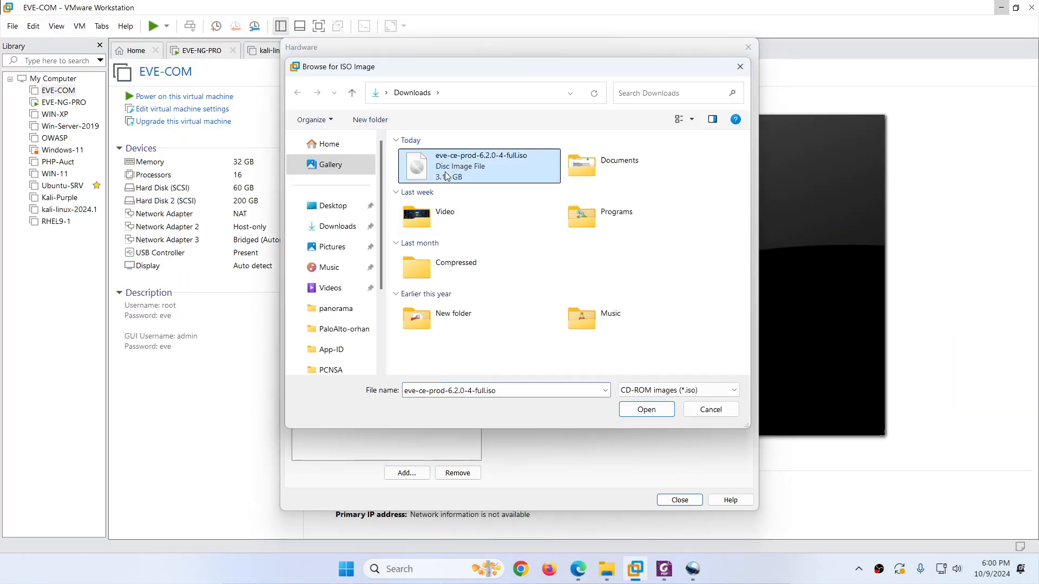
left_click(642, 412)
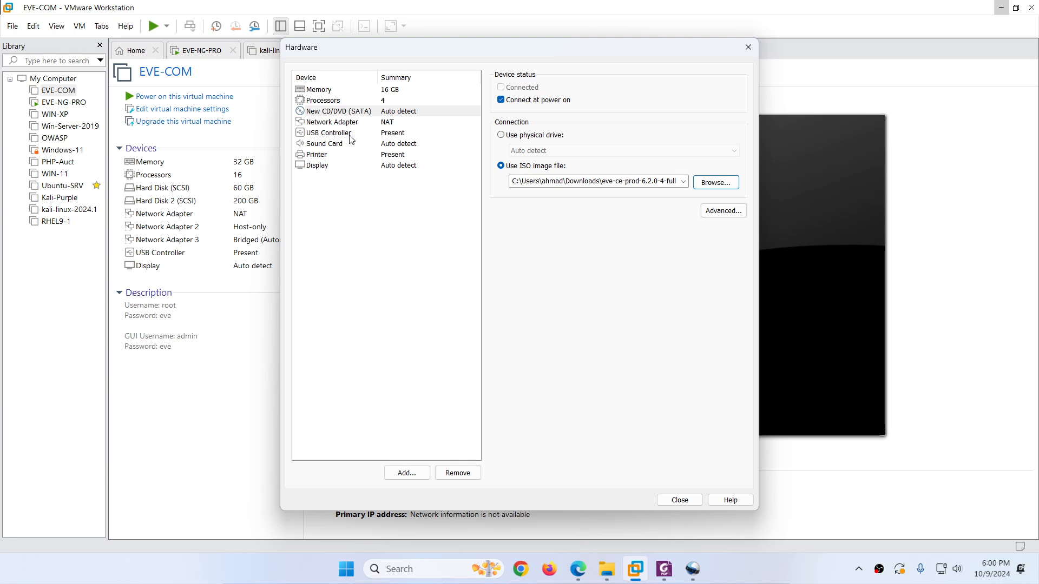
Step: Remove the USB controller, sound card and printer, then close hardware customisation
left_click(372, 124)
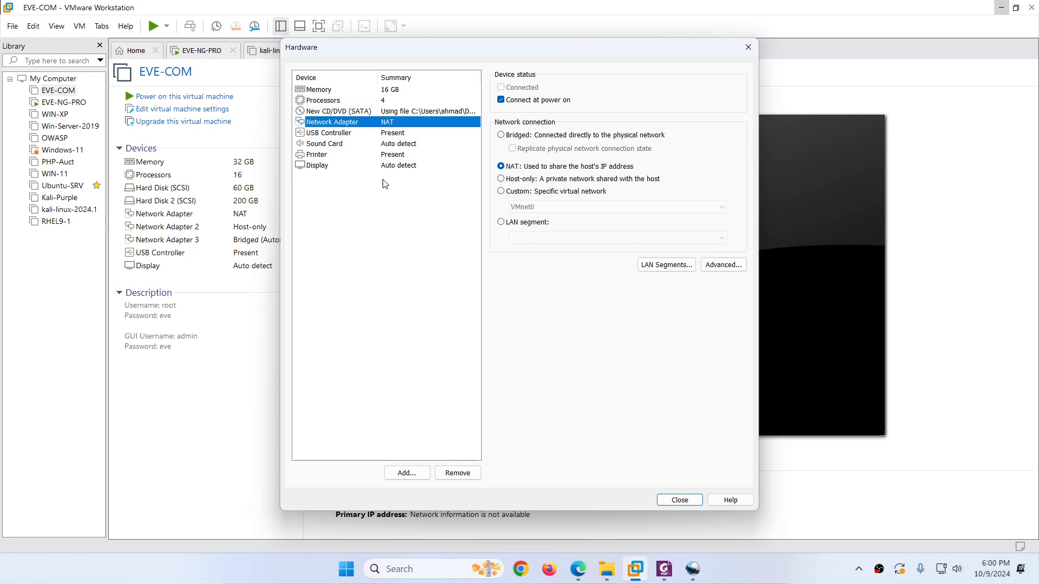
left_click(333, 135)
left_click(456, 474)
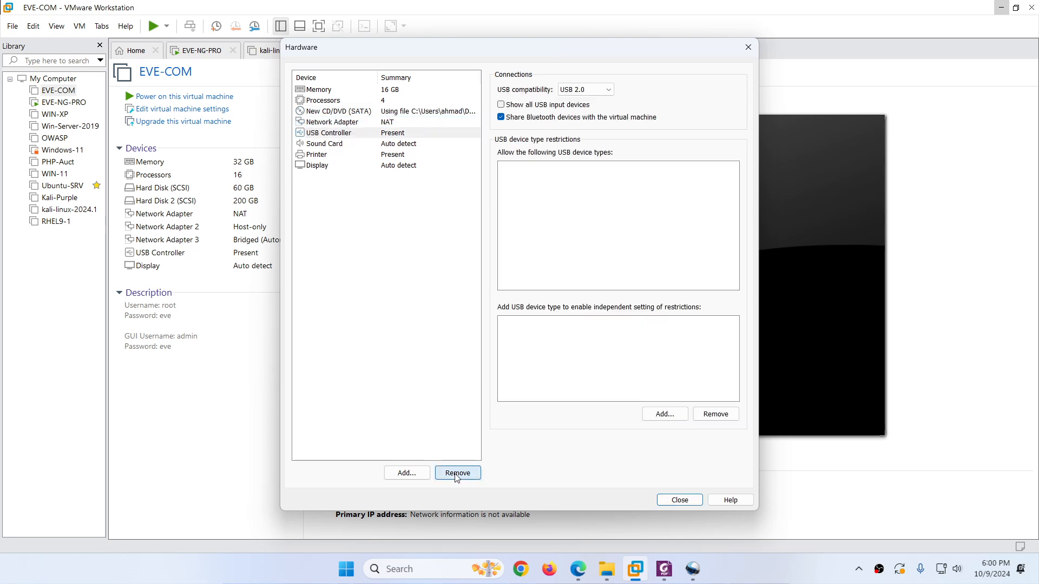
left_click(456, 473)
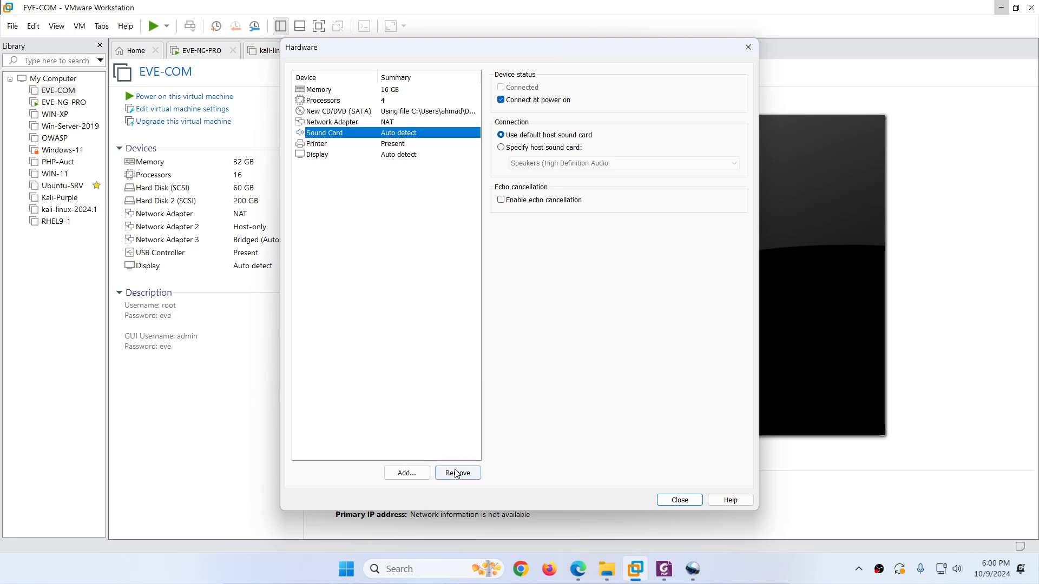
left_click(327, 137)
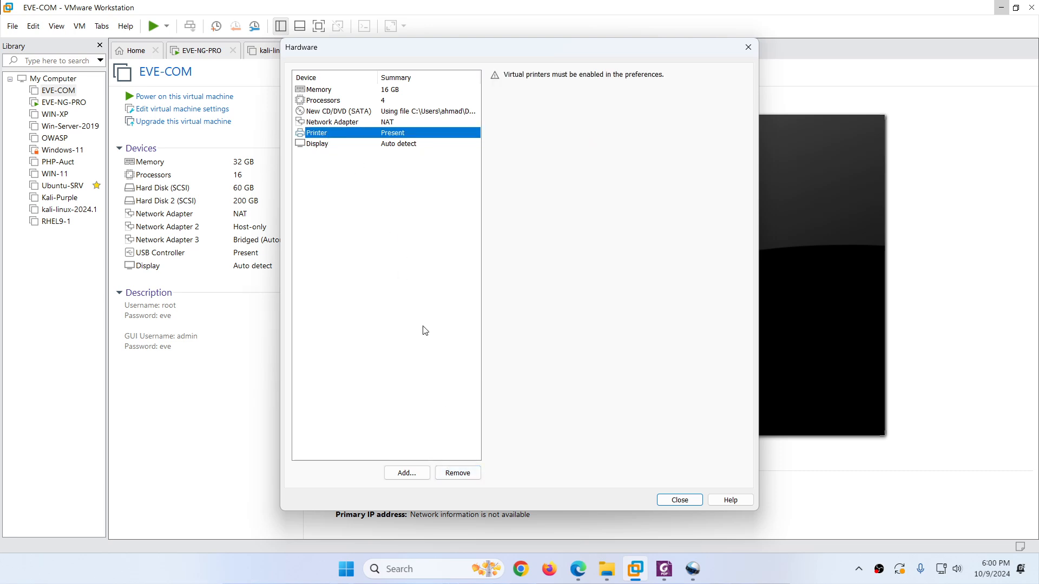
left_click(458, 474)
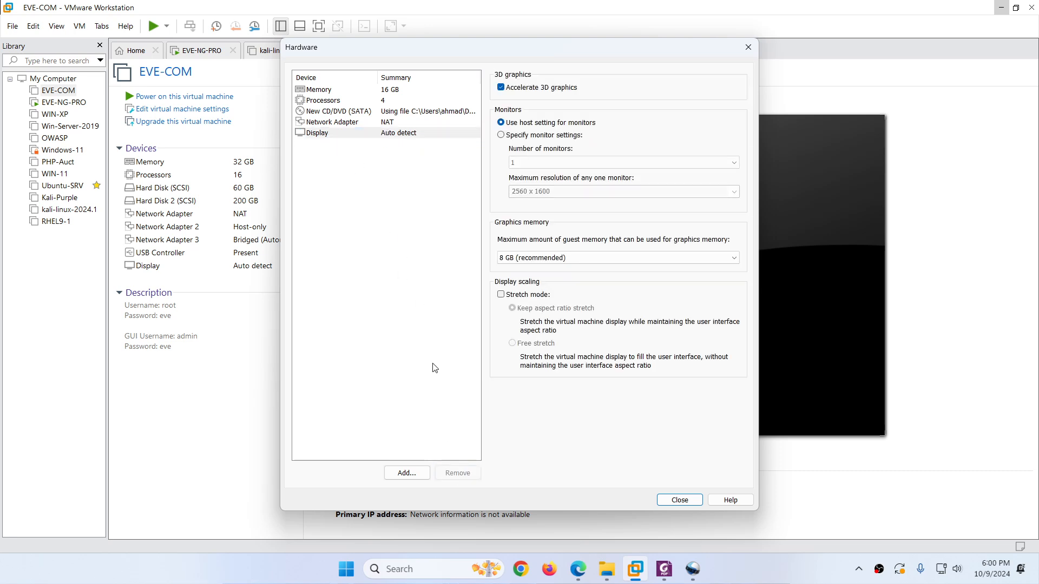
left_click(677, 499)
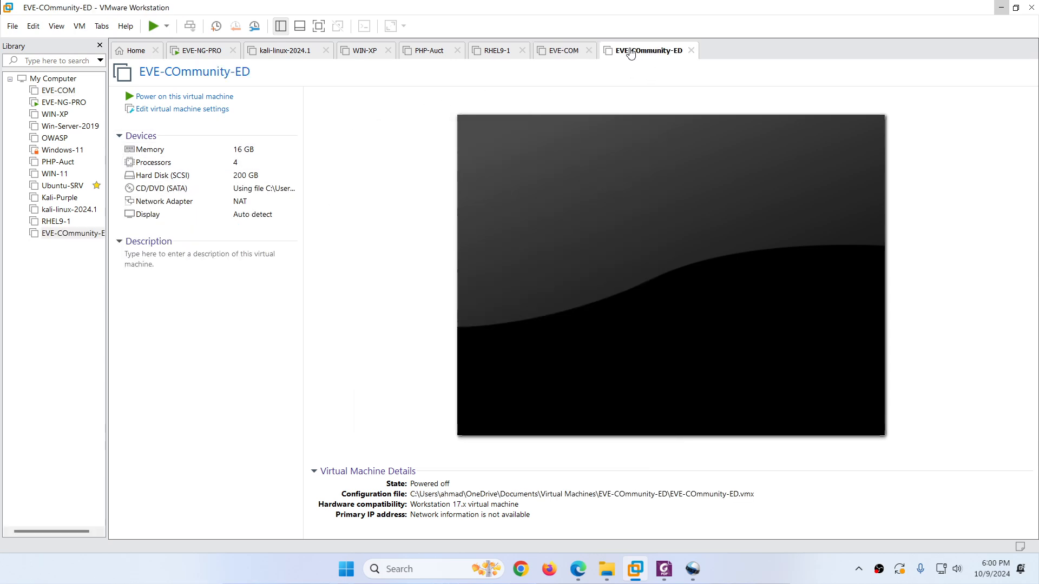
Step: Power on EVE-COmmunity-ED and boot the Install EVE-NG Community entry
left_click(178, 97)
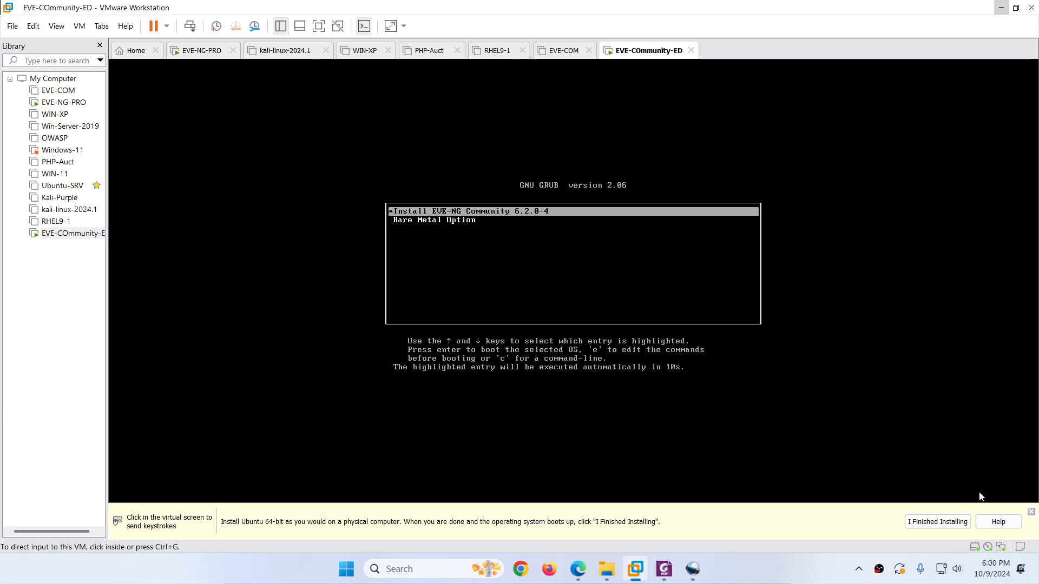
left_click(1031, 512)
left_click(541, 327)
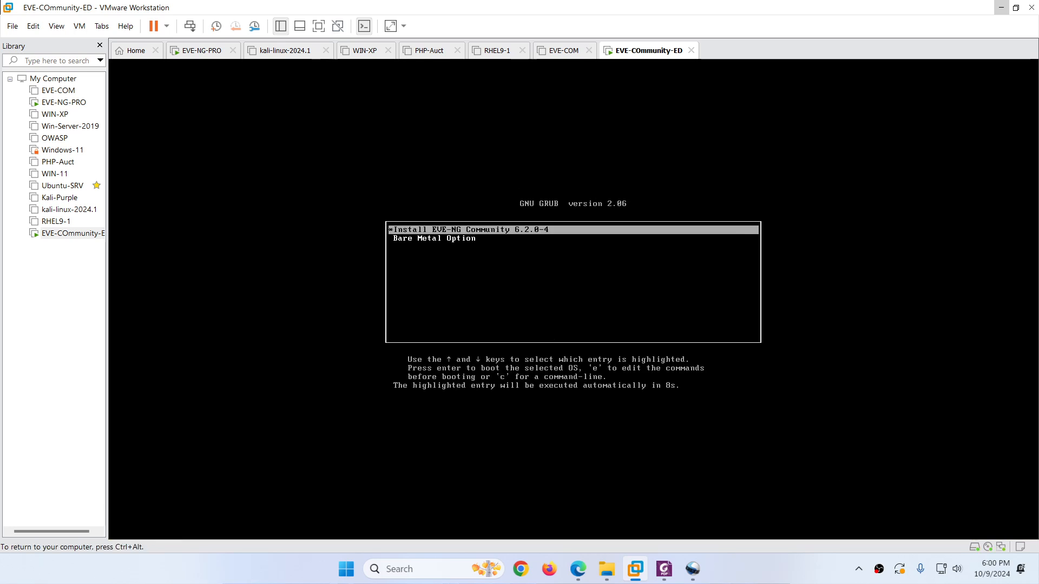
key("Return")
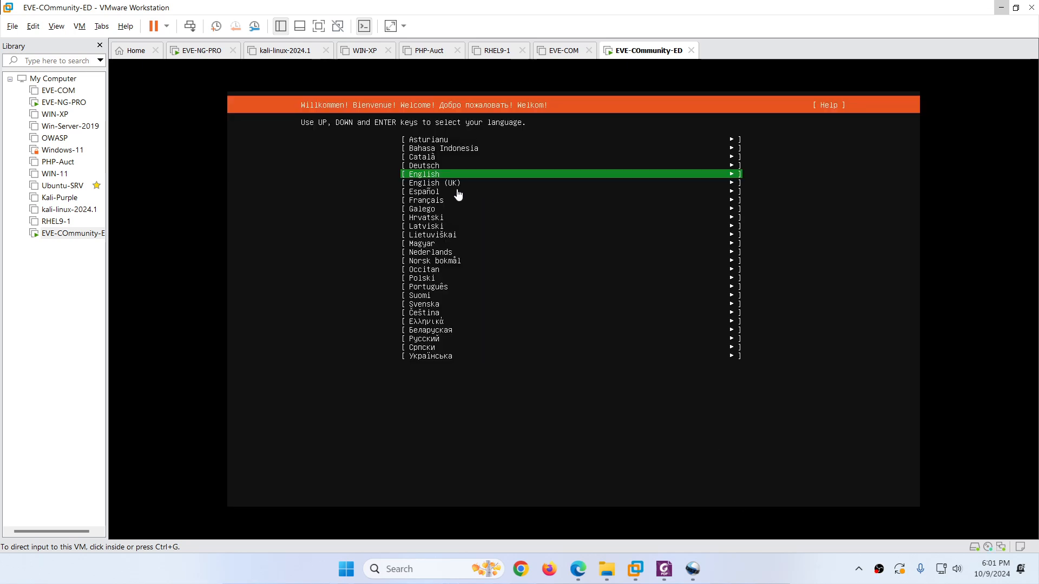
Step: Choose English, then confirm the destructive disk formatting with Continue to start installing
left_click(424, 175)
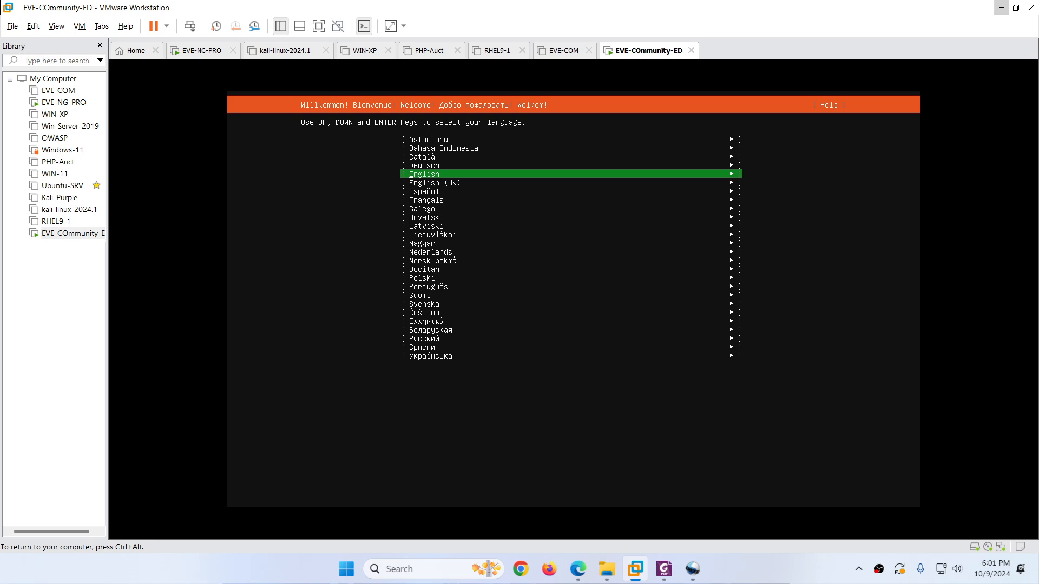
key("Return")
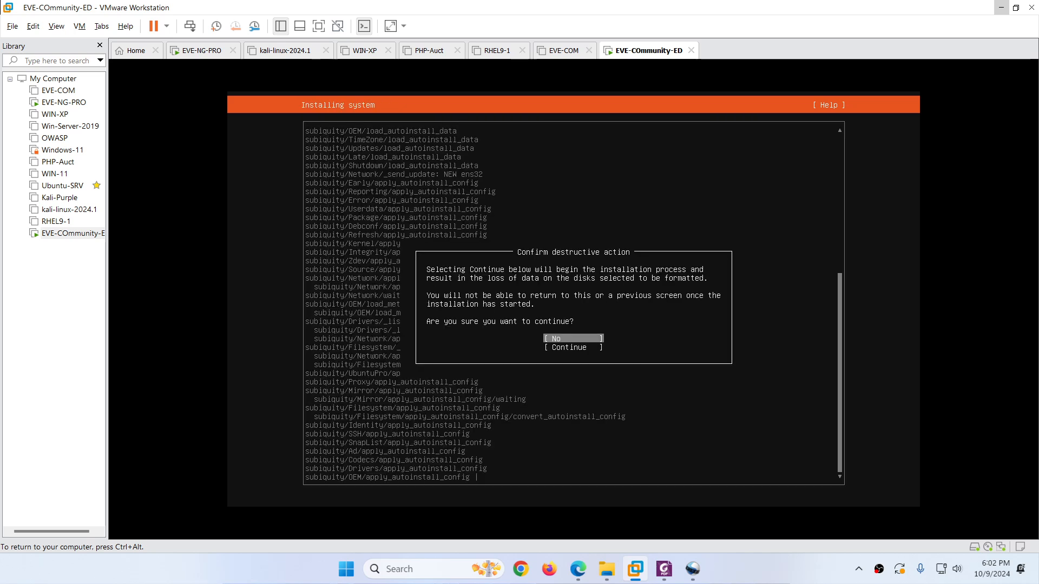
key("Down")
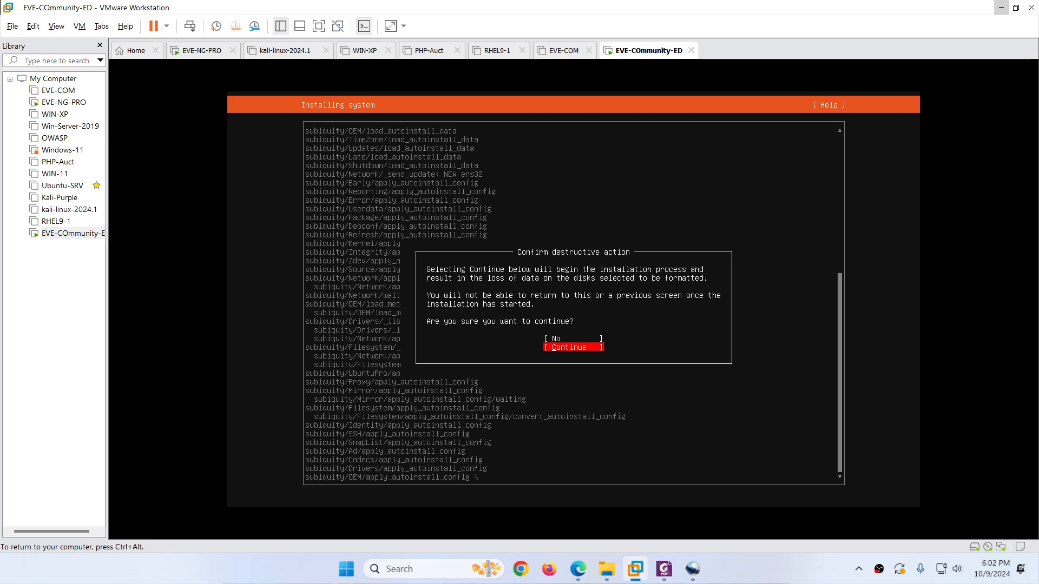
key("Return")
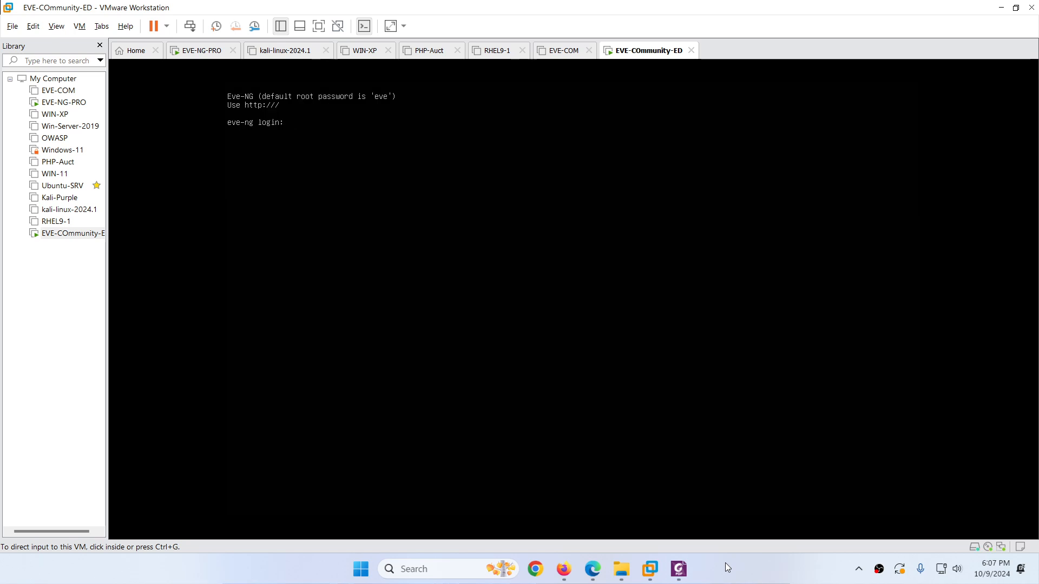
Step: Log in as root, set the new root password, and accept hostname eve-ng with the default DNS domain
left_click(308, 107)
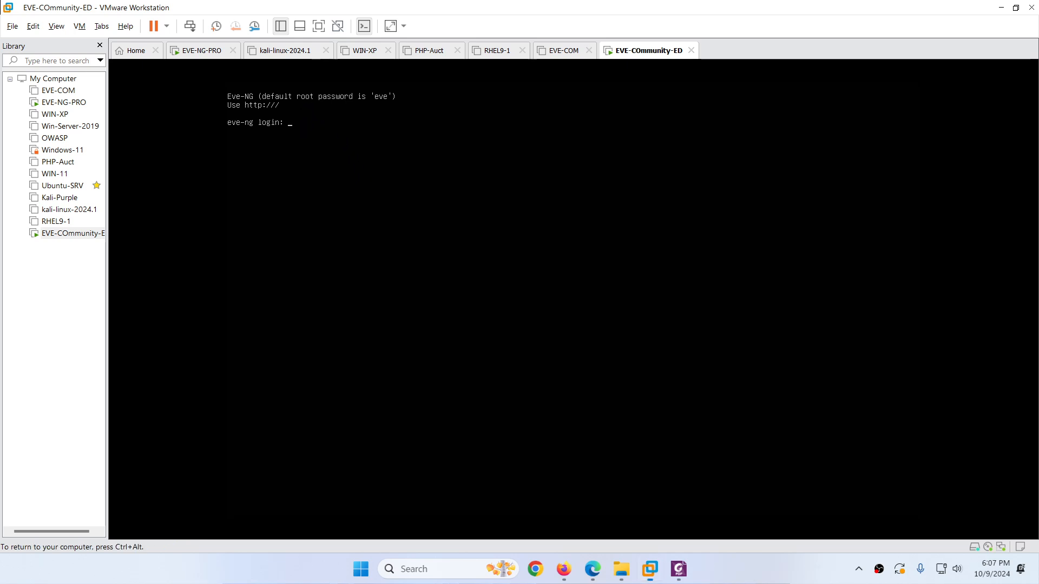
type("root")
key("Return")
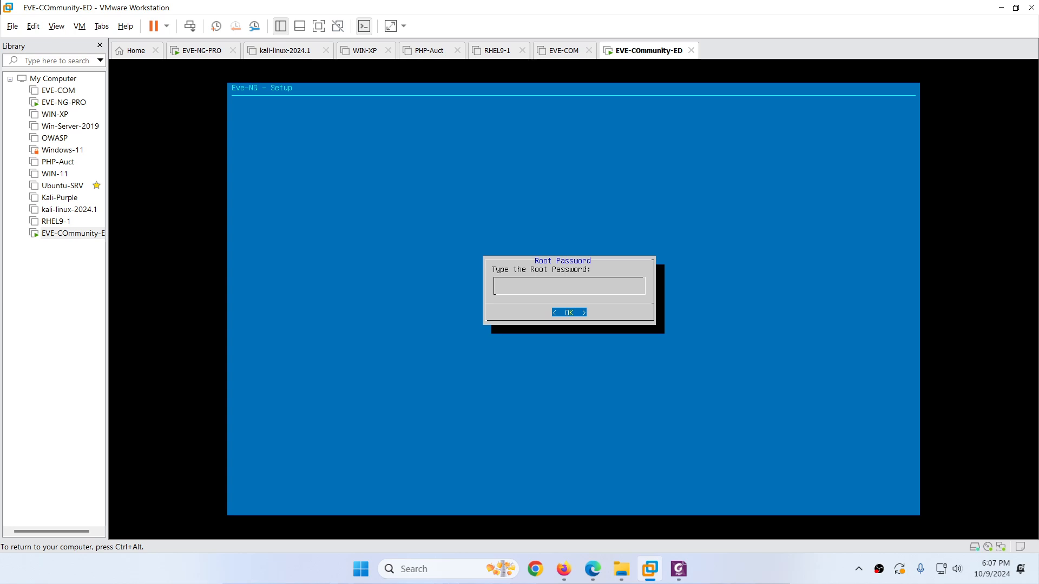
key("Return")
key("Return")
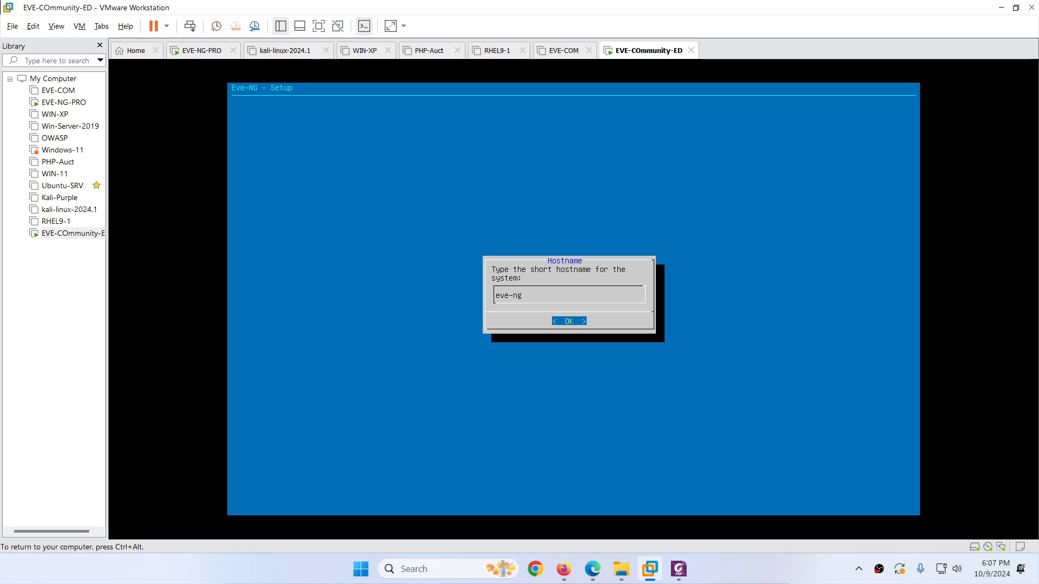
key("Return")
key("Return")
key("Return")
key("Return")
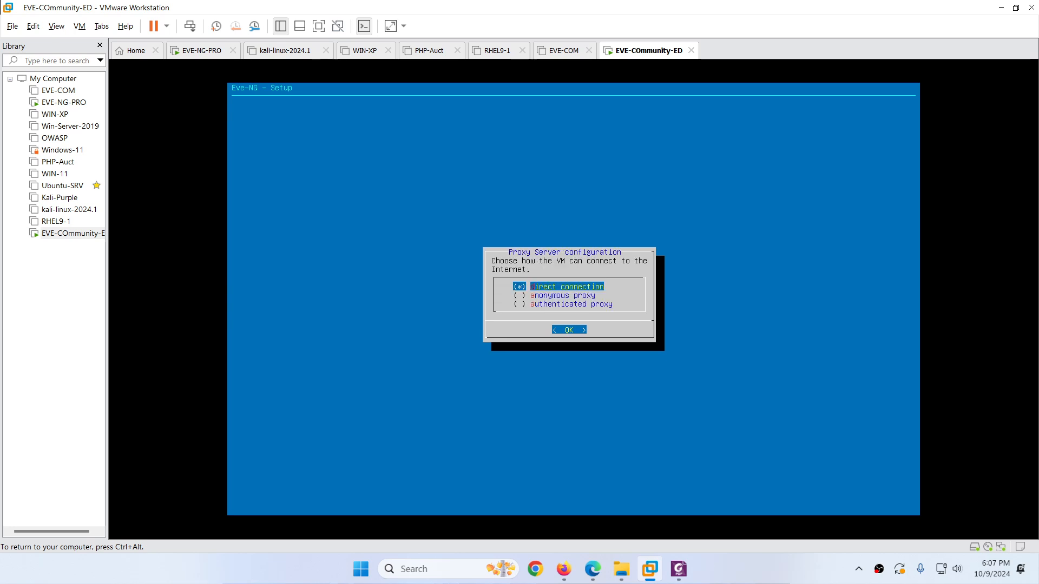
key("Return")
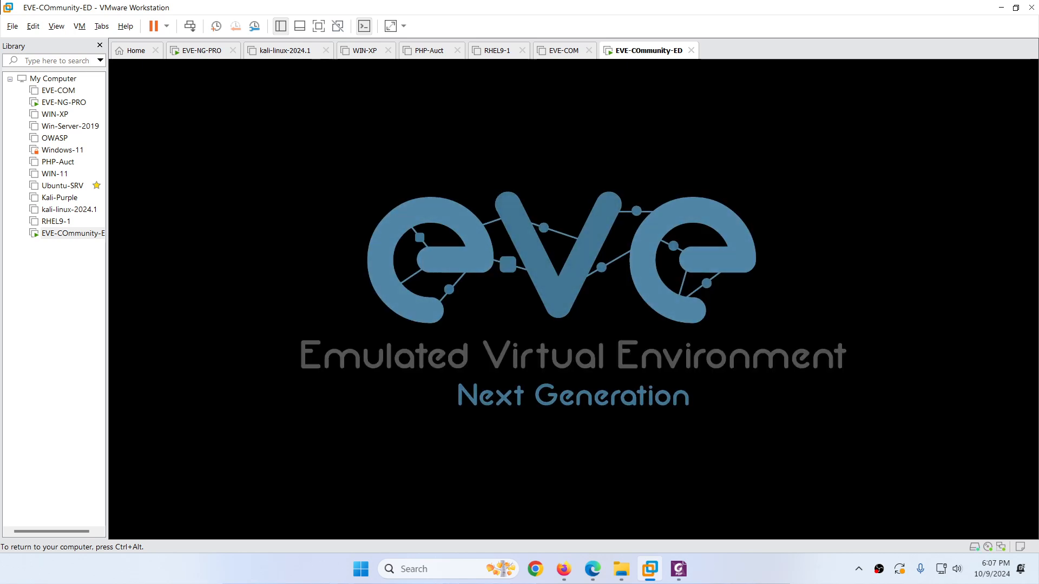
key("ctrl+alt")
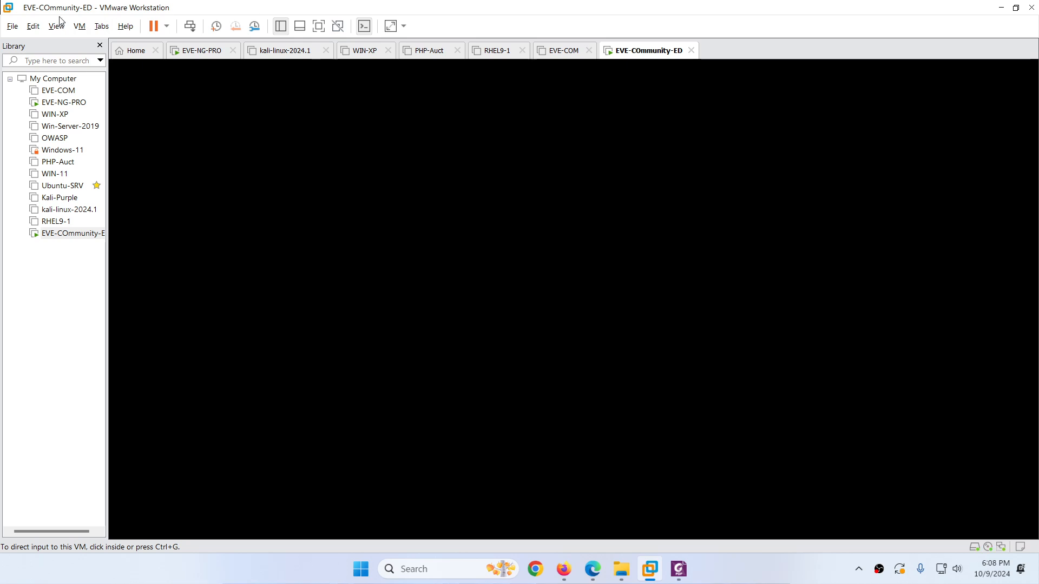
Step: Check VMnet8's 192.168.114.0 subnet in the Virtual Network Editor, cancel, and switch to Firefox
left_click(33, 26)
left_click(81, 87)
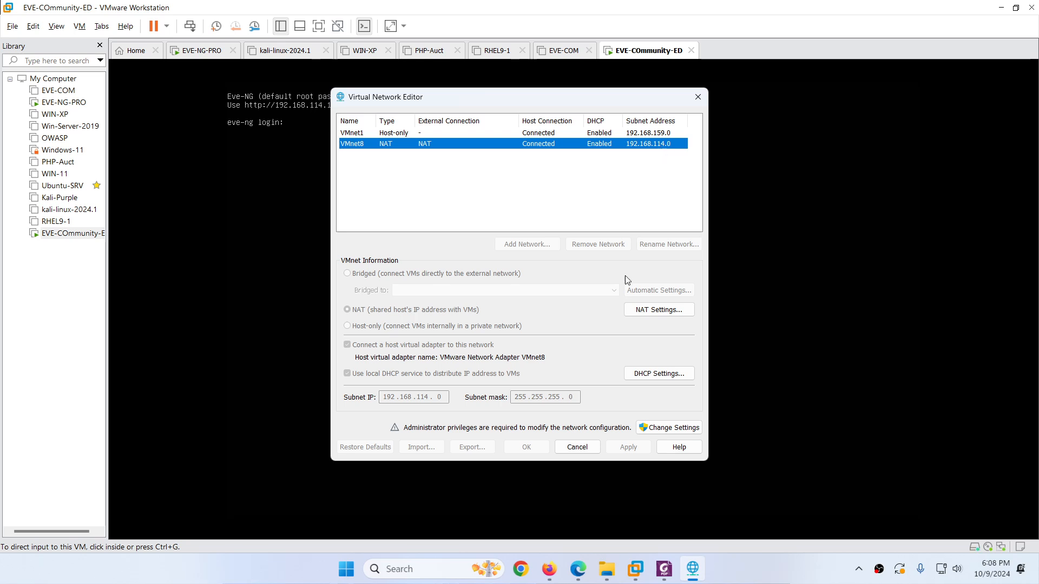
left_click(586, 447)
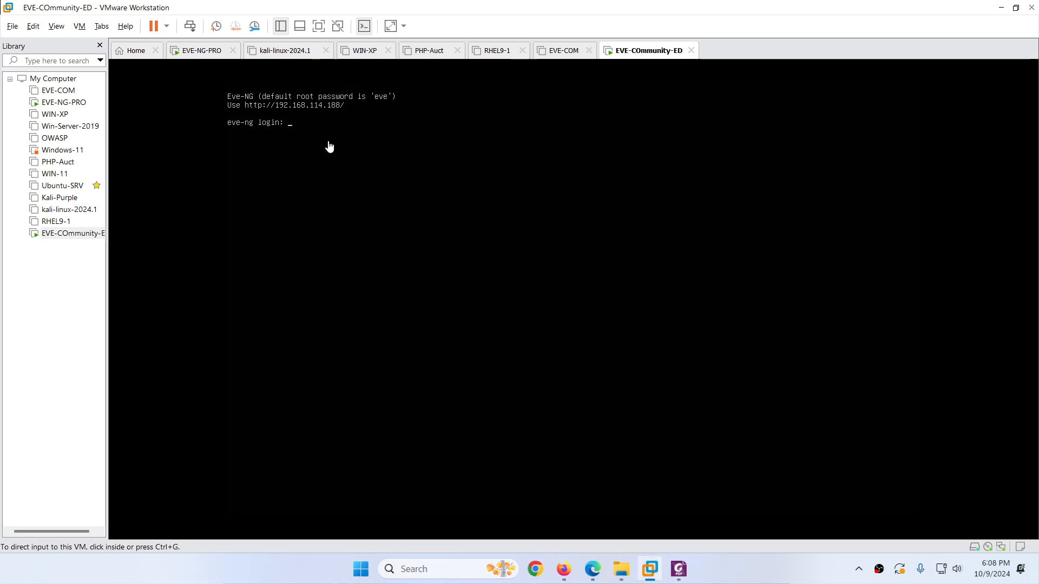
left_click(564, 566)
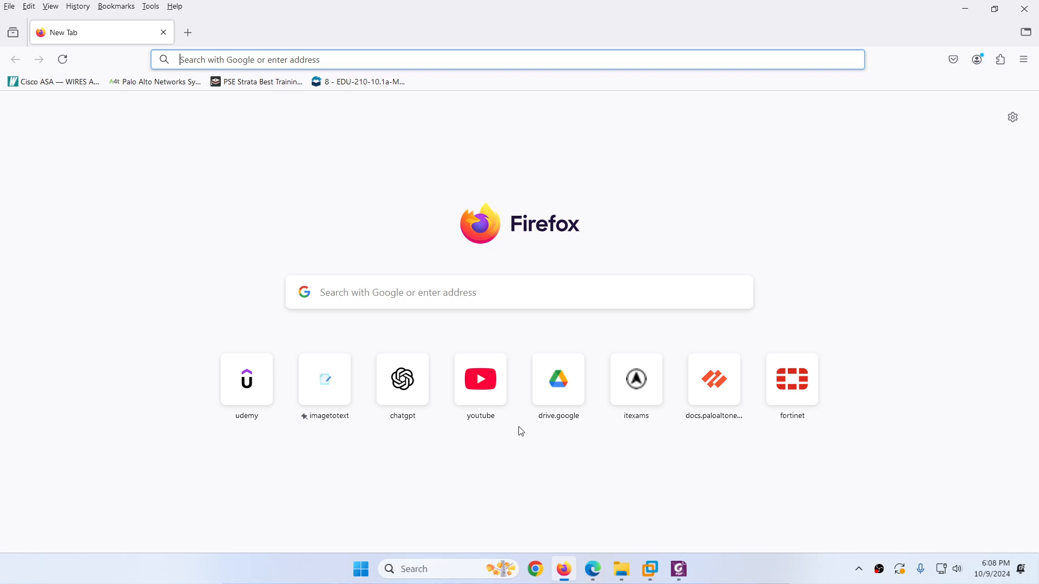
left_click(286, 60)
type("http")
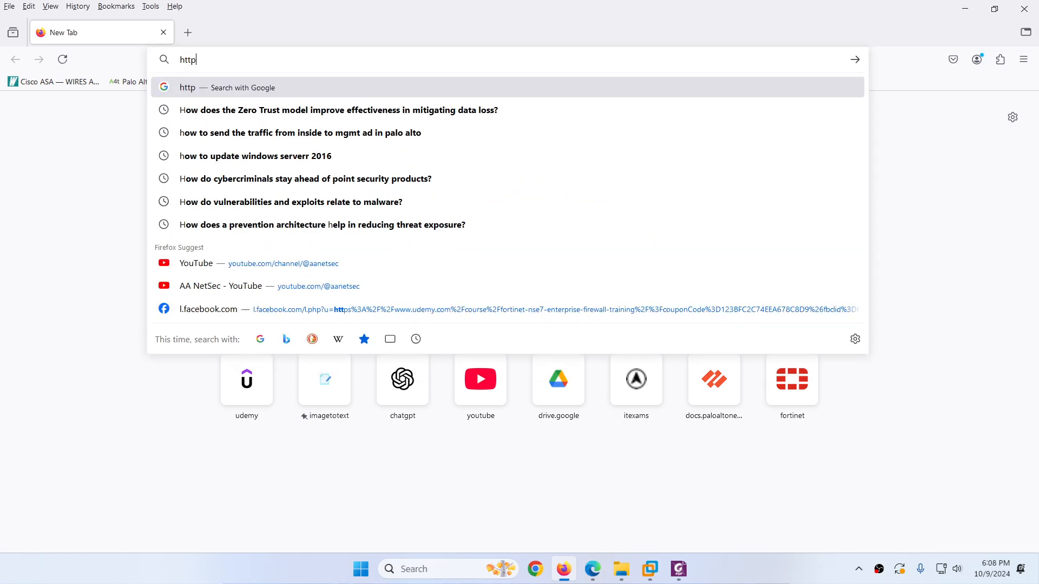
type("://192.1")
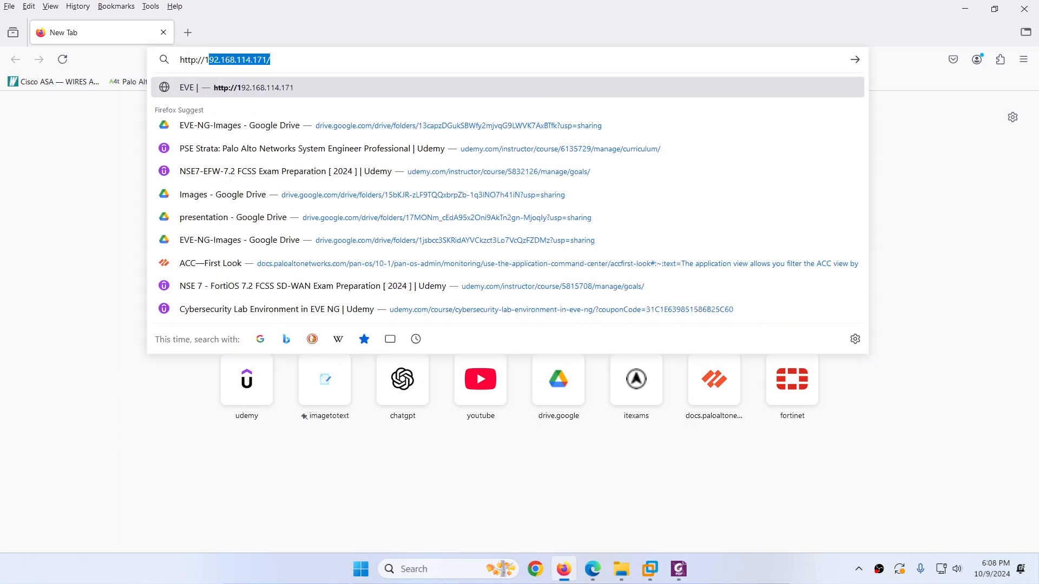
type("68.114.")
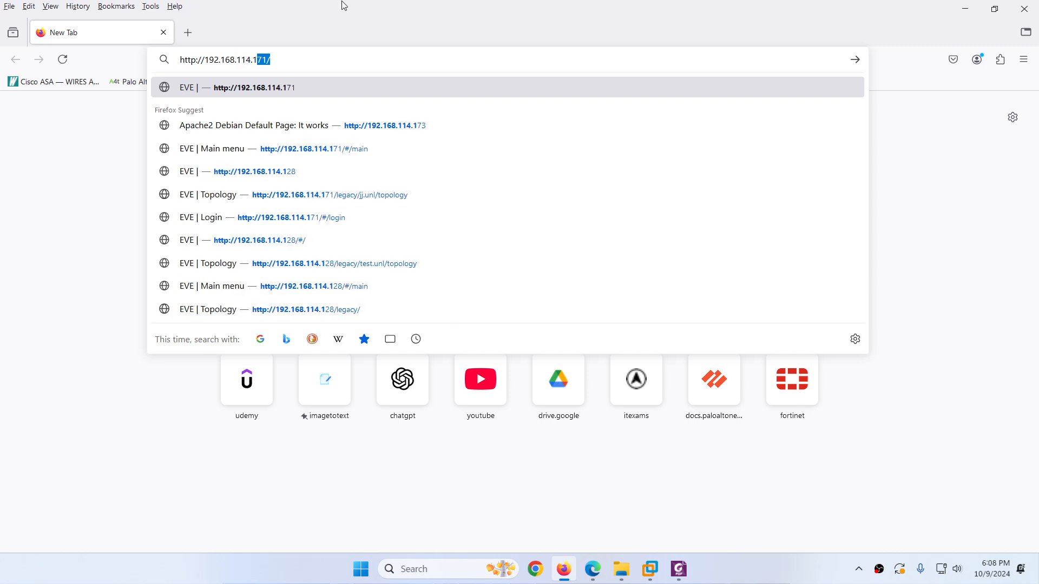
type("1")
left_click(650, 570)
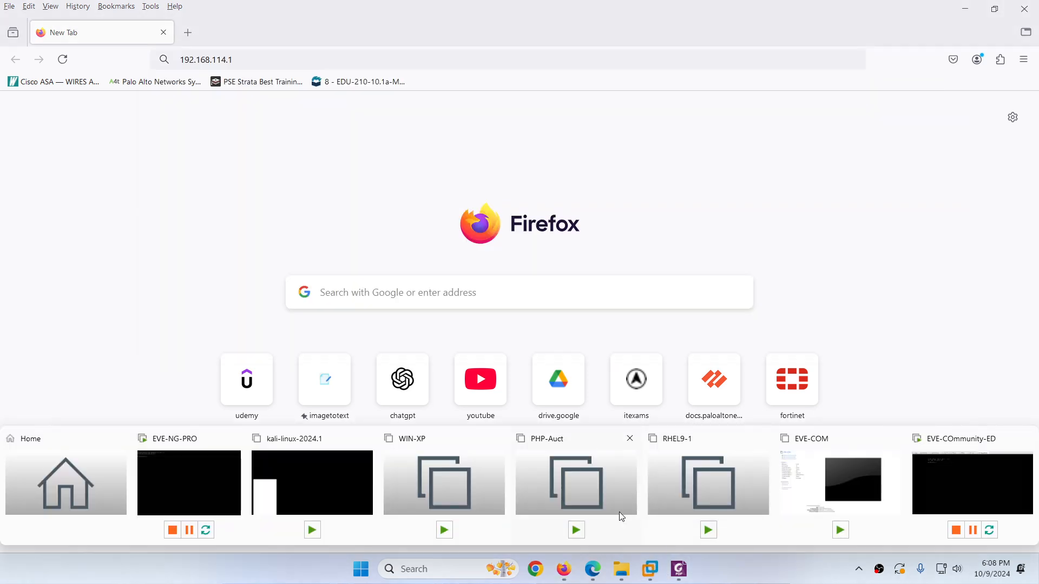
left_click(929, 470)
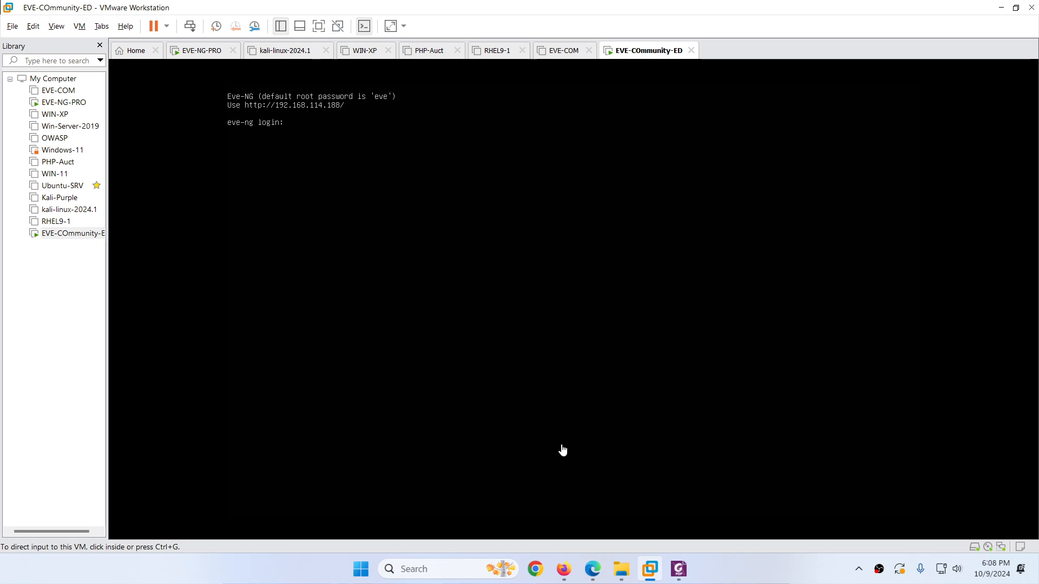
left_click(563, 569)
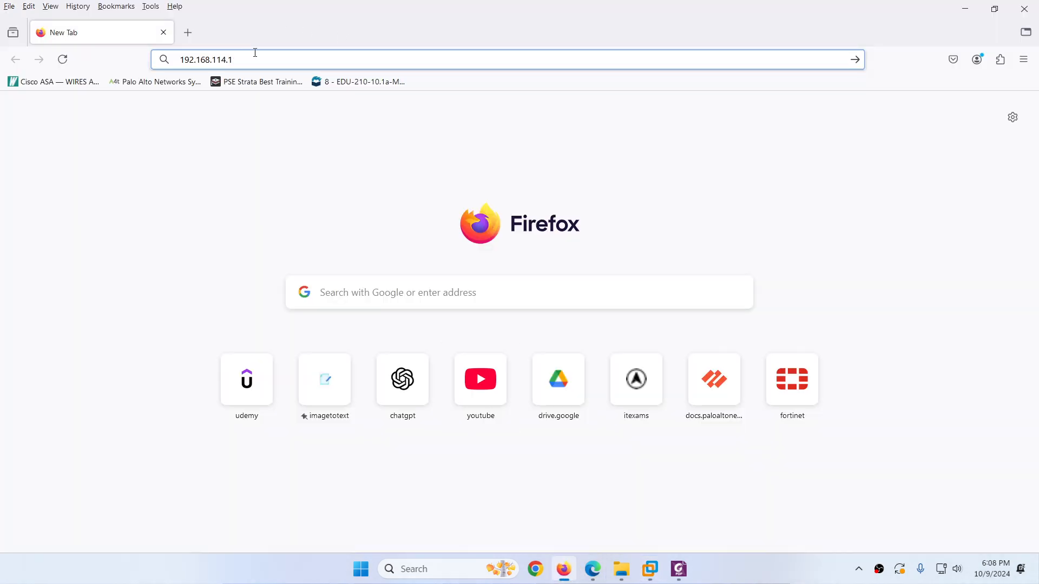
type("88")
key("Return")
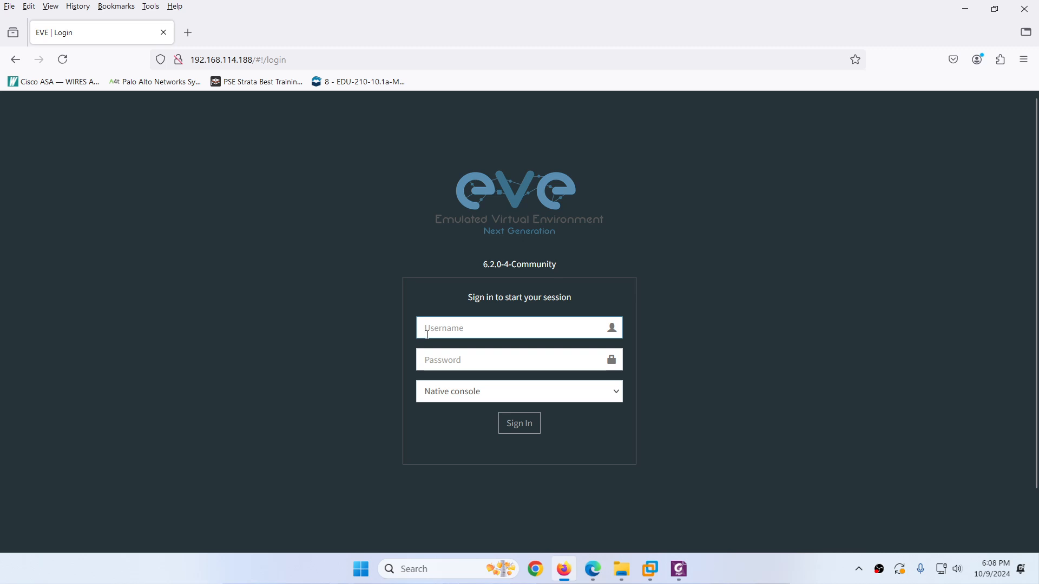
Step: Sign in to the EVE-NG web interface as admin with the default password
type("admin")
key("Tab")
type("e")
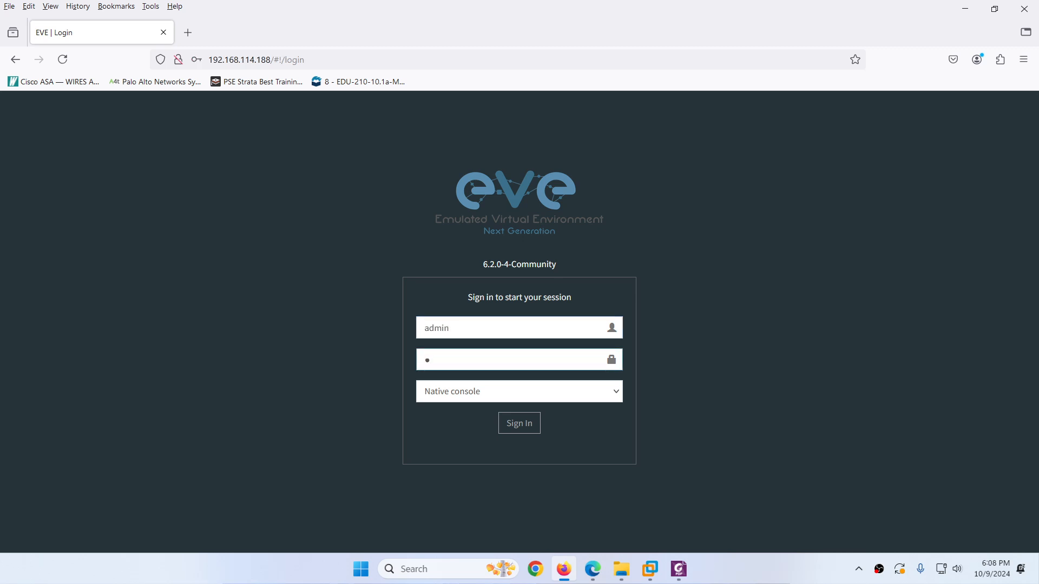
type("ve")
key("Return")
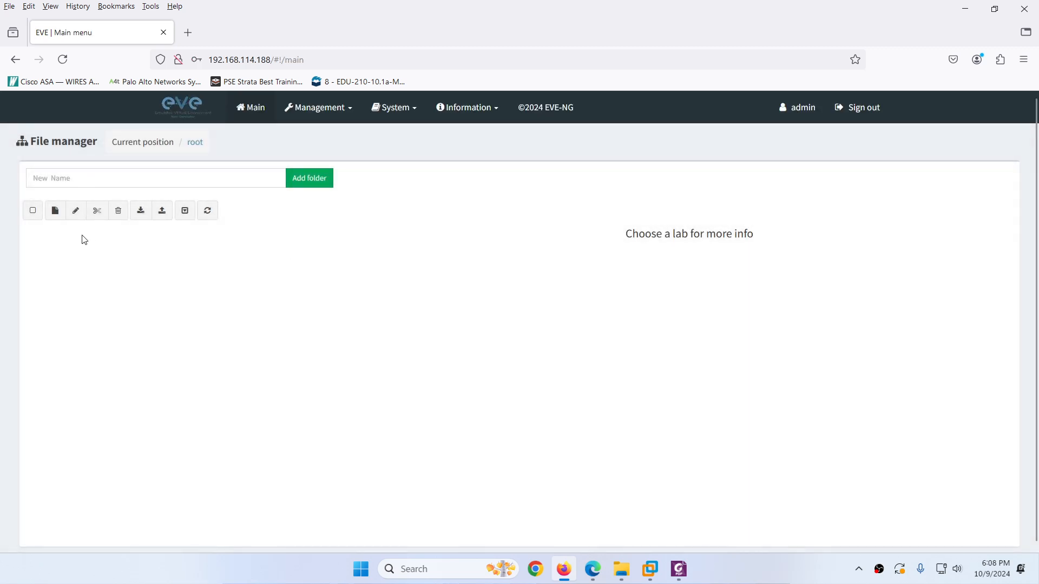
Step: Create and save a new lab named 'ddd', opening its empty topology
left_click(55, 212)
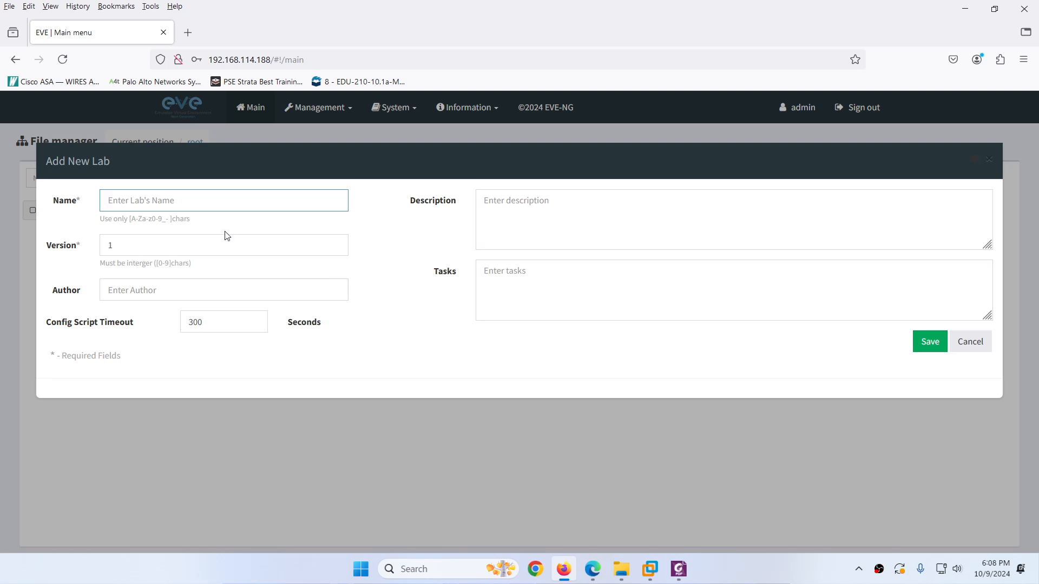
type("ddd")
left_click(930, 342)
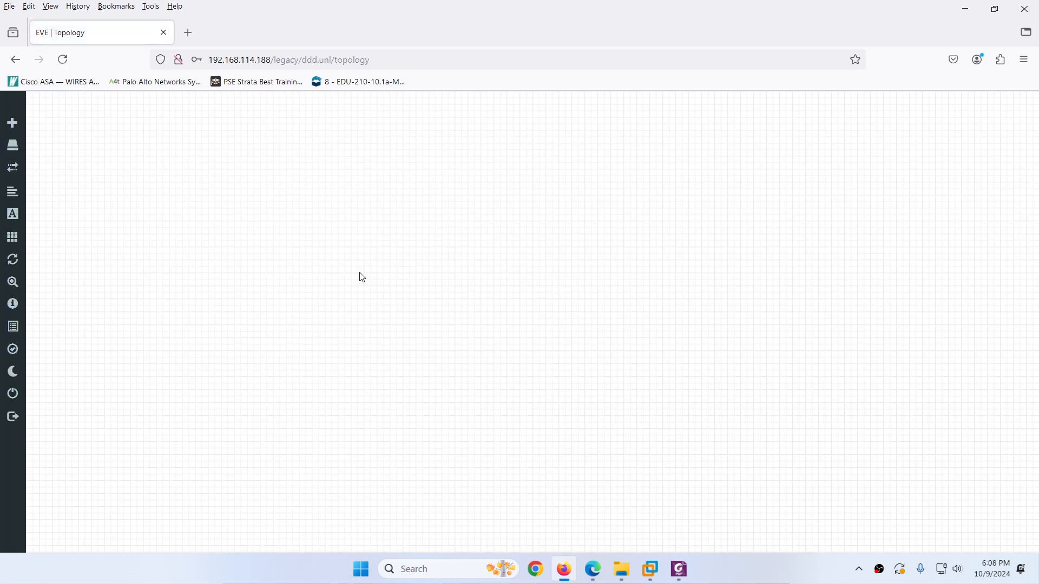
Step: Browse the available node templates without adding one, then return to the installation guide PDF in Foxit
right_click(362, 277)
left_click(398, 300)
scroll(425, 325, "down", 5)
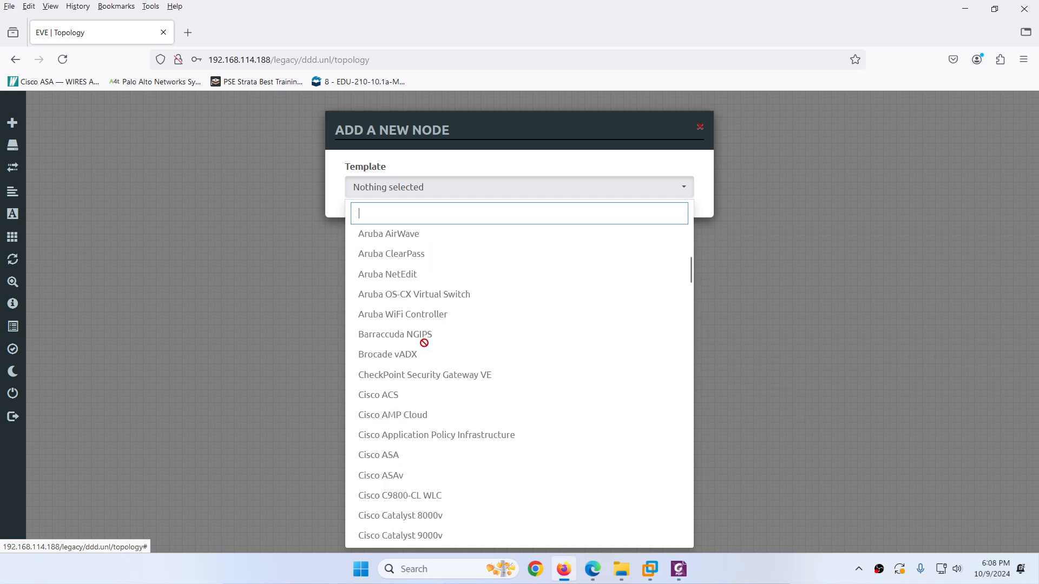
scroll(424, 343, "down", 20)
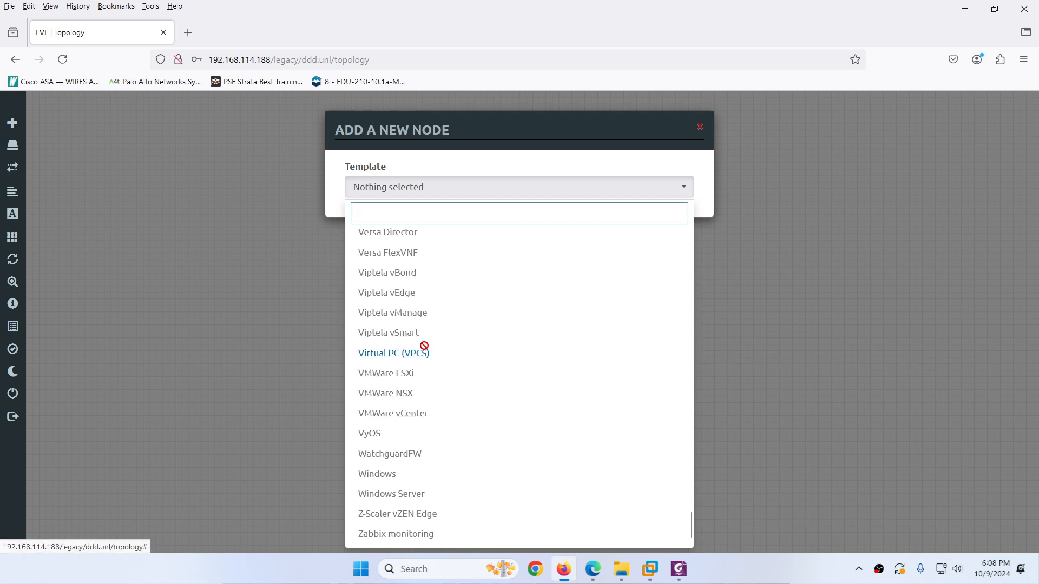
left_click(296, 343)
left_click(678, 569)
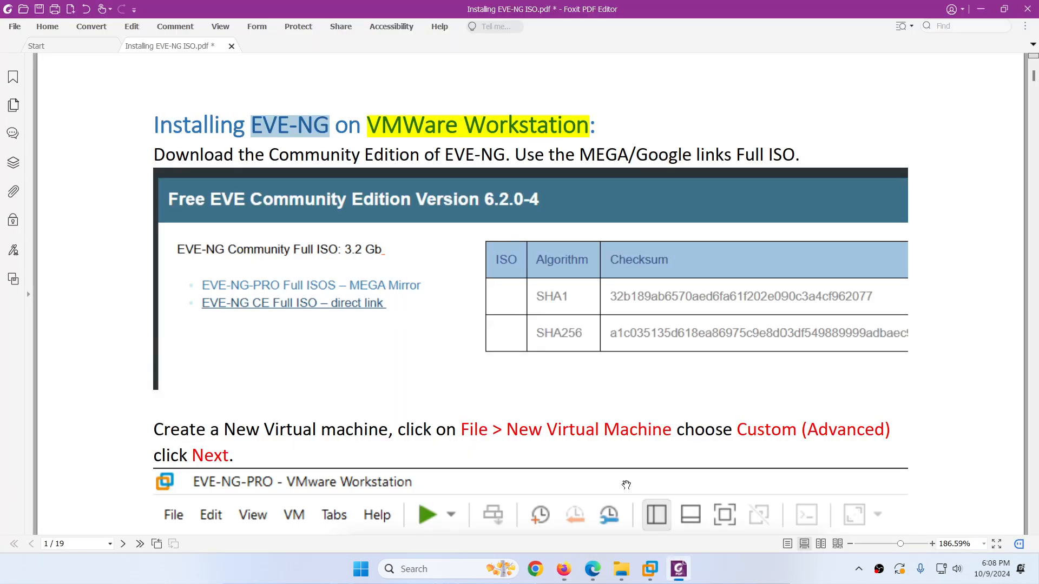